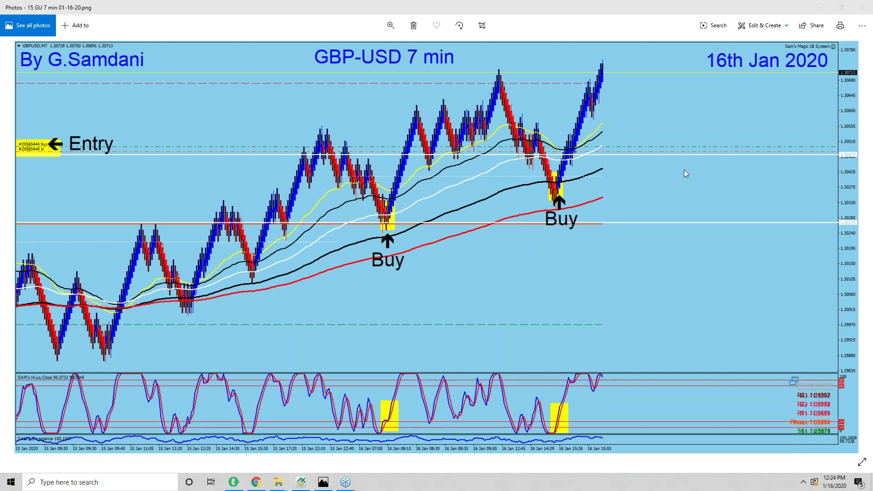
# - Switch to Yahoo Mail in Chrome, open the Magic IB Alarm EA message and download its Magic IB Alarm zip attachment
pyautogui.click(257, 483)
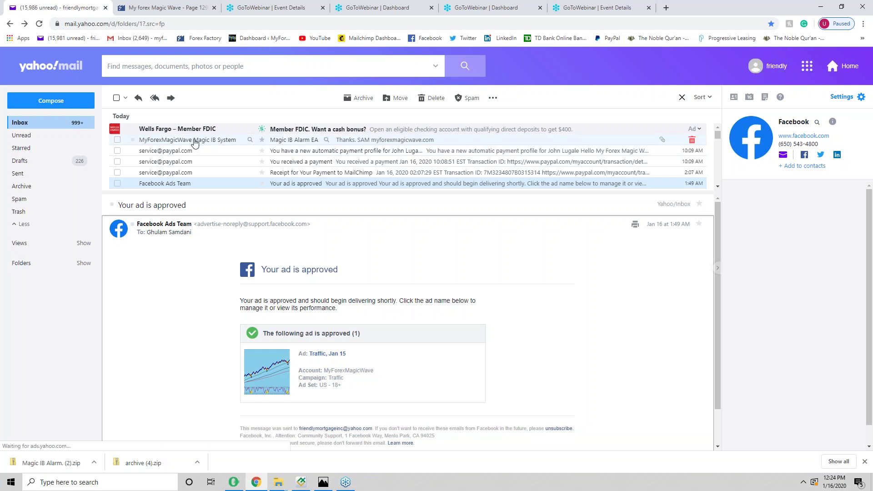
pyautogui.click(193, 141)
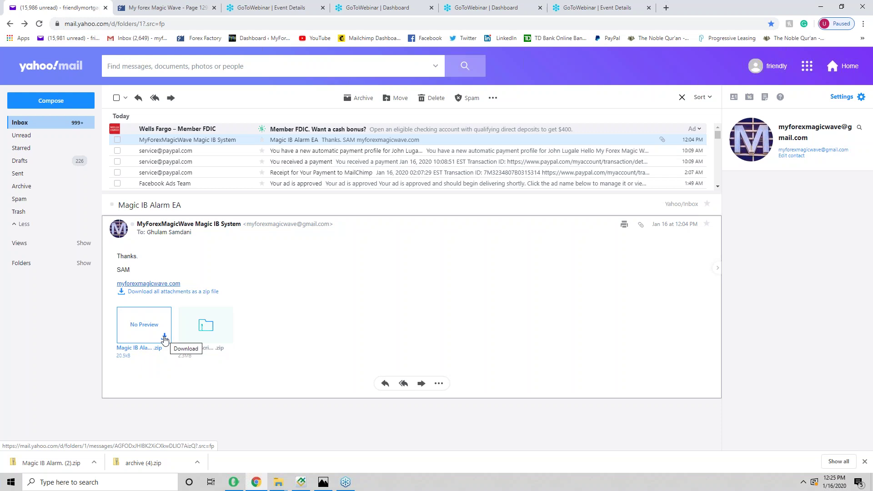
pyautogui.click(165, 338)
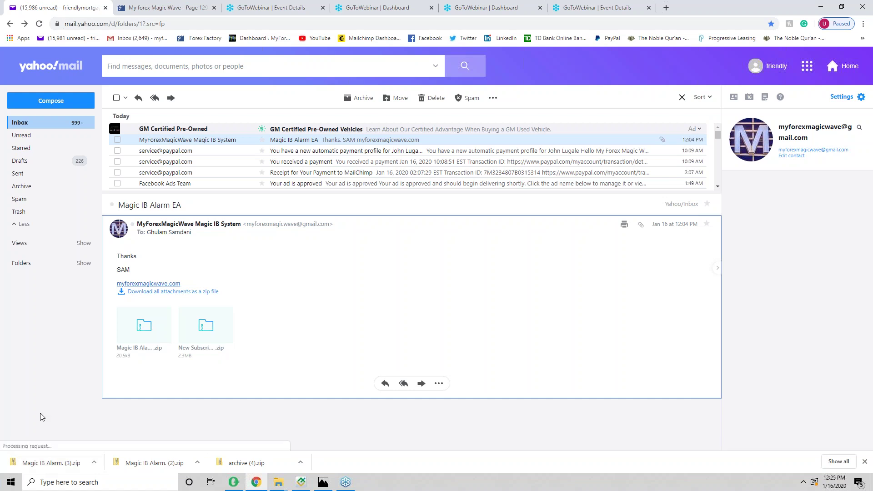
# - Open the downloaded Magic IB Alarm archive and copy all three EX4 files from the Magic IB Alarm EAs 01-15-20 folder
pyautogui.click(94, 463)
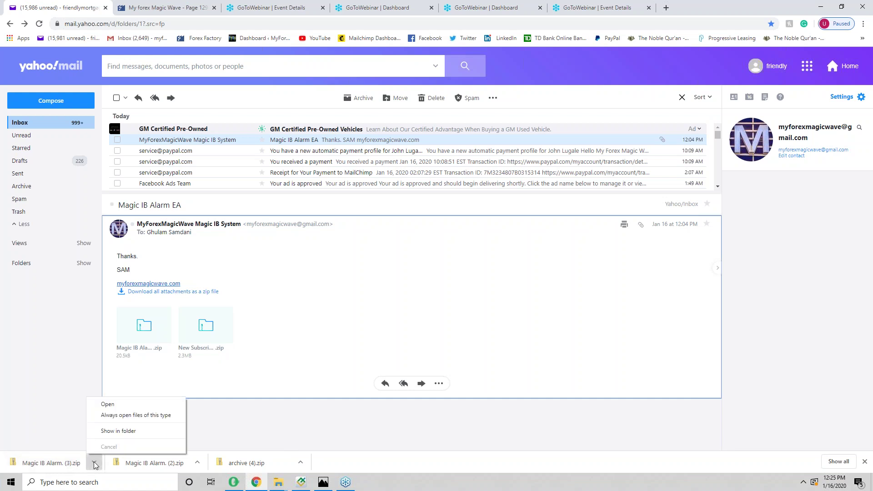
pyautogui.click(116, 405)
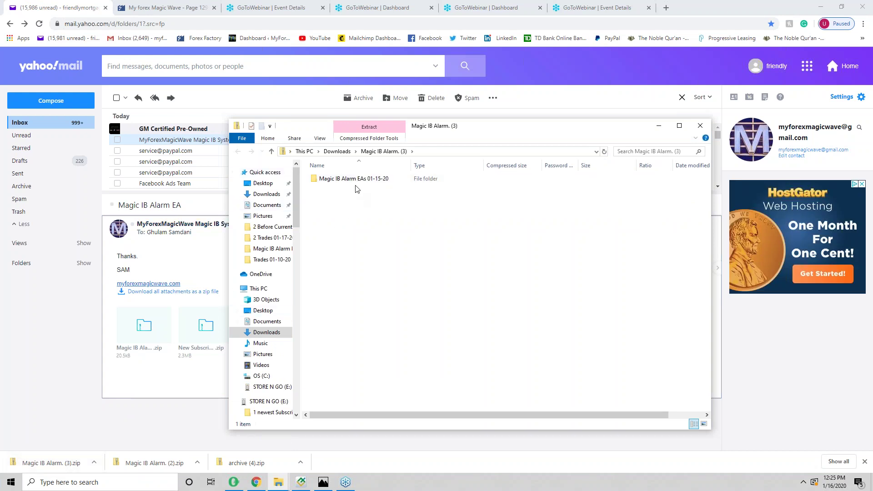
pyautogui.doubleClick(367, 180)
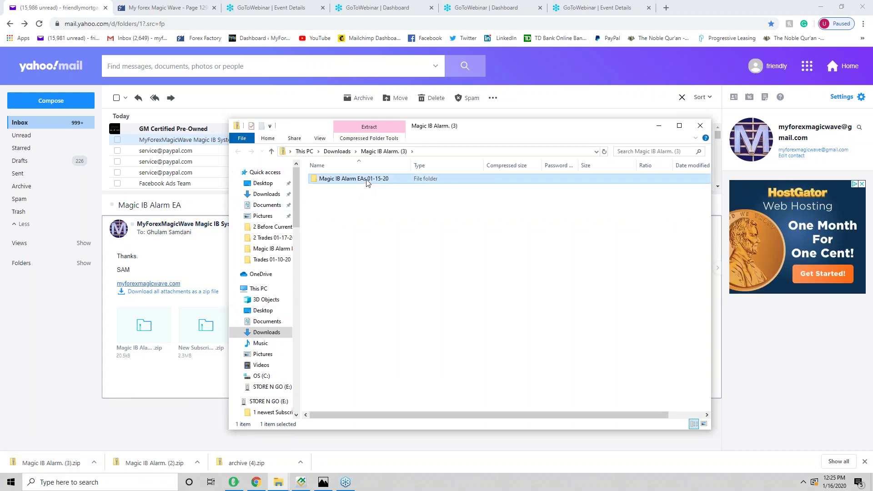
pyautogui.click(378, 179)
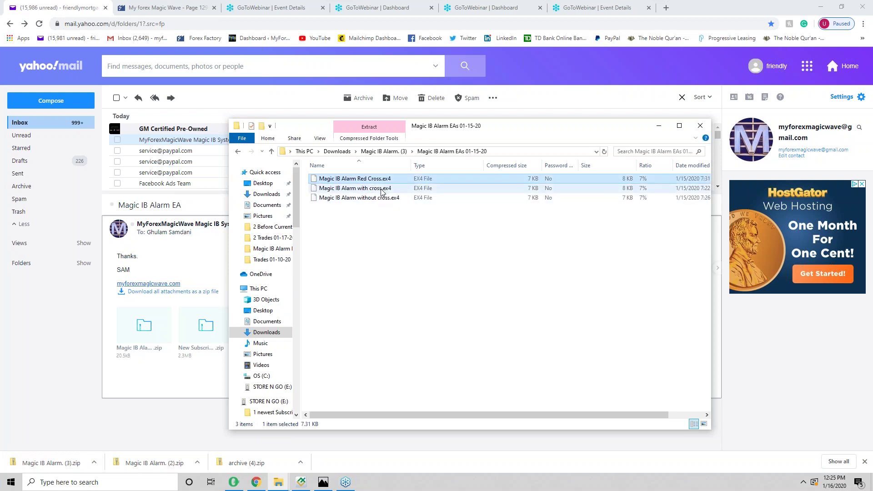
pyautogui.keyDown('shift'); pyautogui.click(380, 198); pyautogui.keyUp('shift')
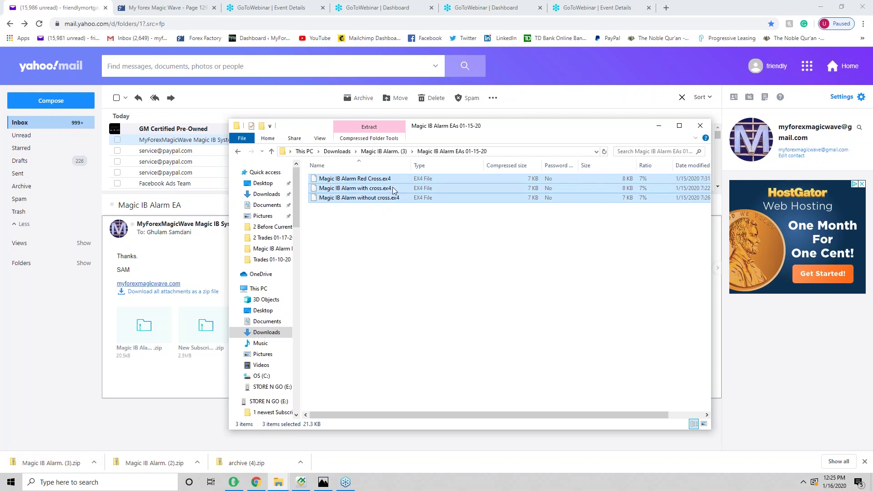
pyautogui.rightClick(392, 190)
pyautogui.click(412, 217)
# - Switch to MetaTrader 4 and paste the copied files into its data folder's MQL4 > Experts subfolder, replacing the existing copies
pyautogui.click(302, 483)
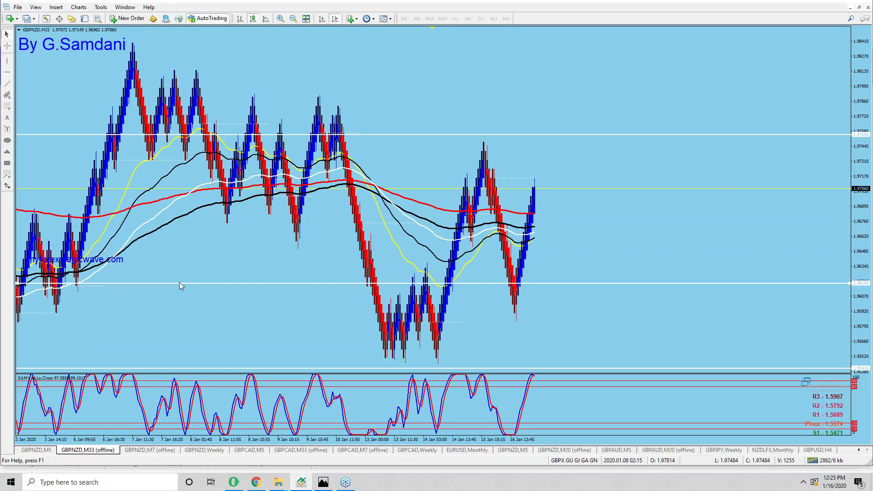
pyautogui.click(19, 8)
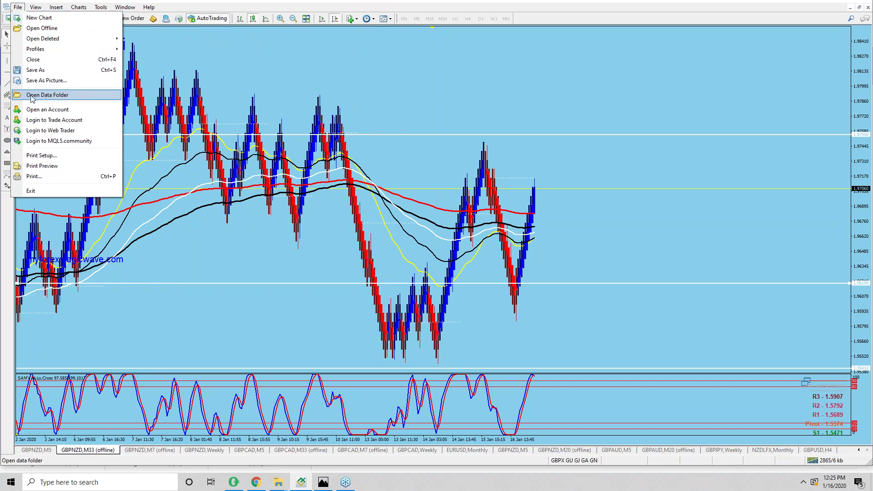
pyautogui.click(76, 97)
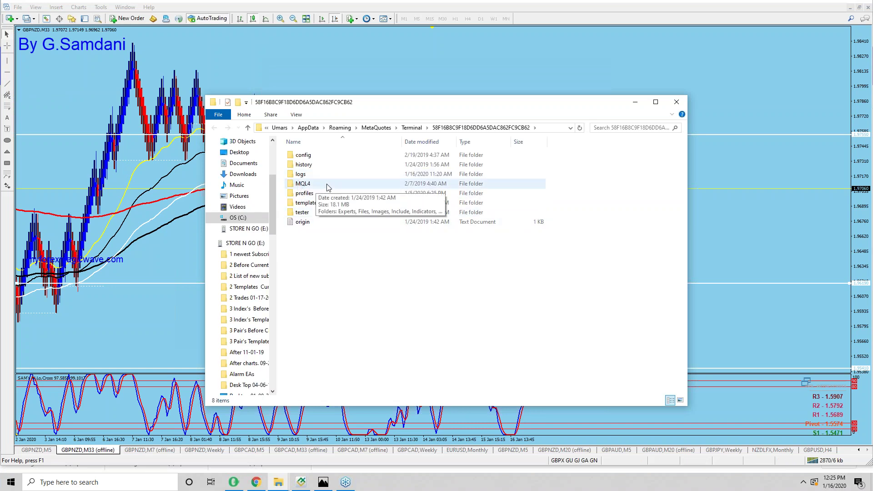
pyautogui.doubleClick(327, 186)
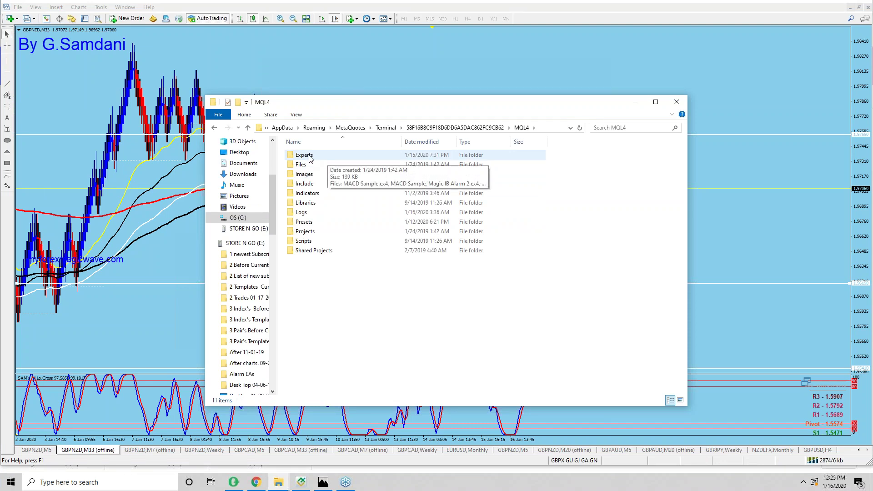
pyautogui.doubleClick(351, 159)
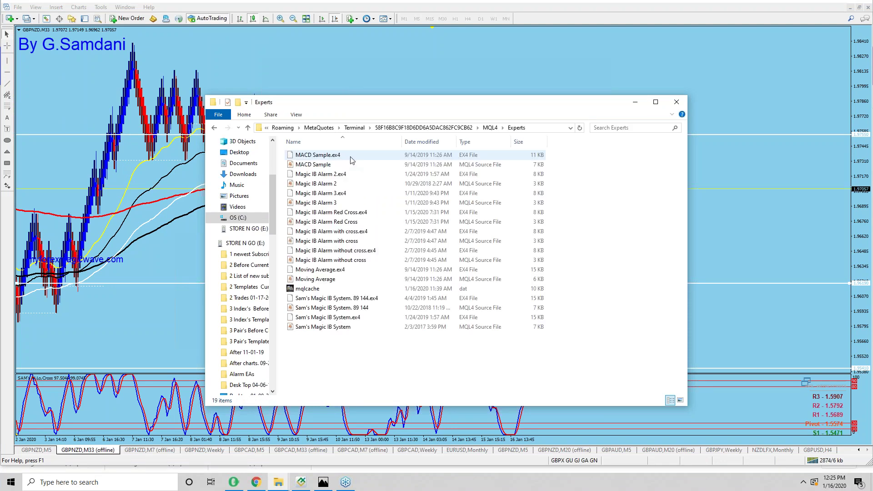
pyautogui.rightClick(377, 348)
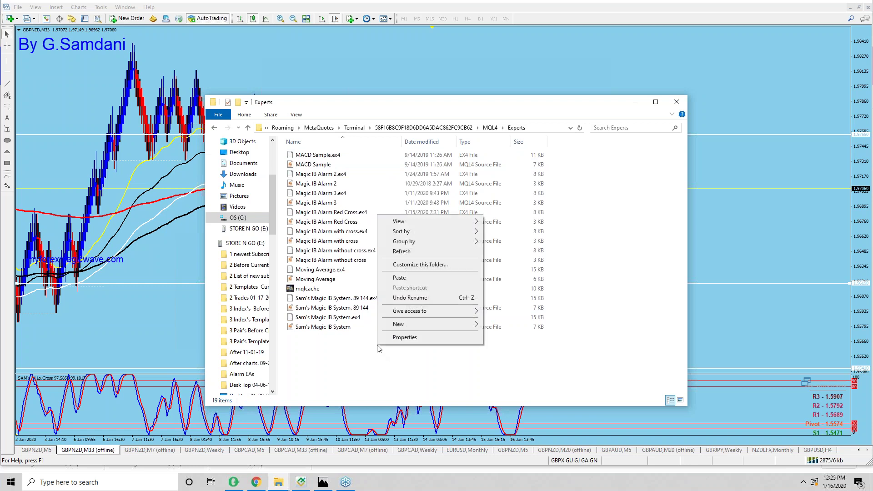
pyautogui.click(408, 278)
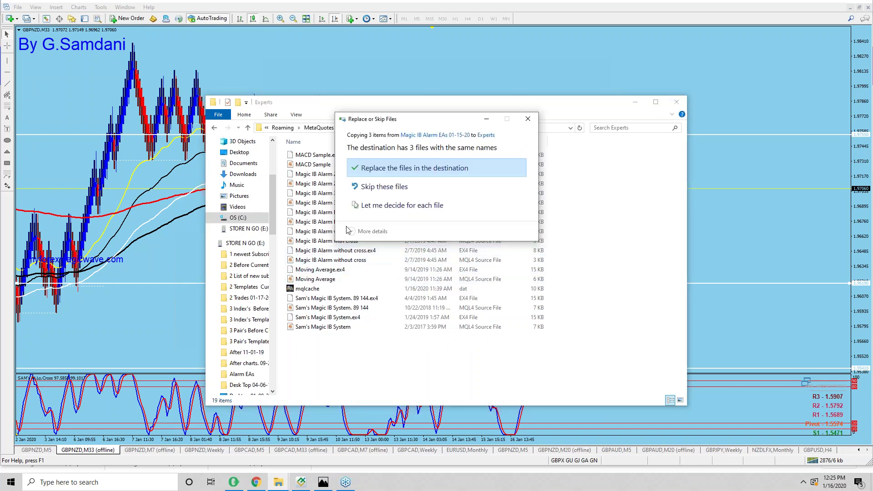
pyautogui.click(470, 175)
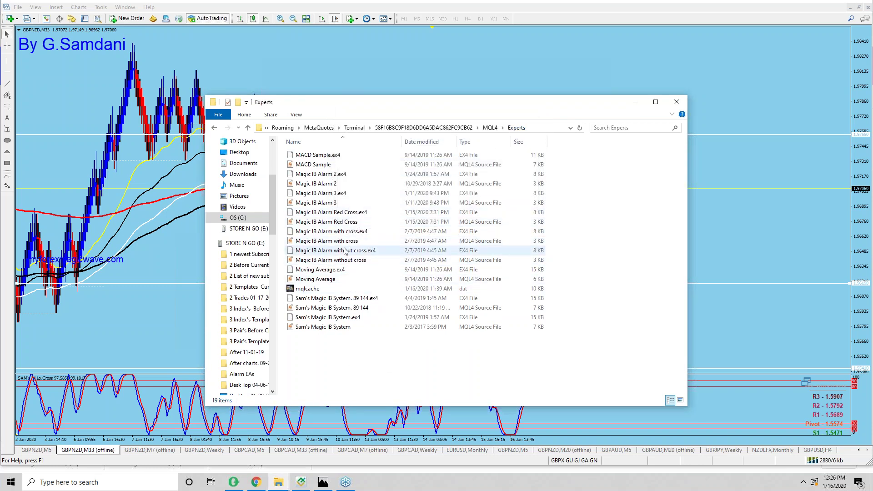
pyautogui.click(675, 102)
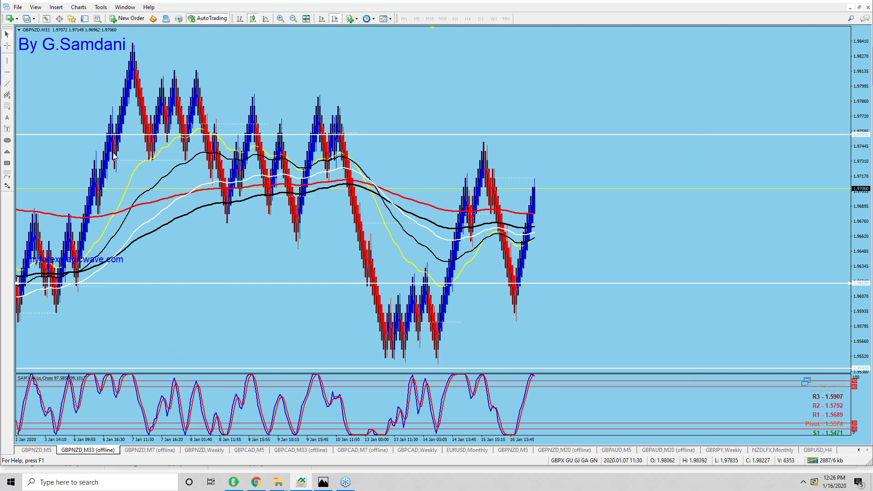
# - Attach the Magic IB Alarm without cross expert advisor to the GBPNZD,M33 chart, and toggle AutoTrading off and on again
pyautogui.click(72, 19)
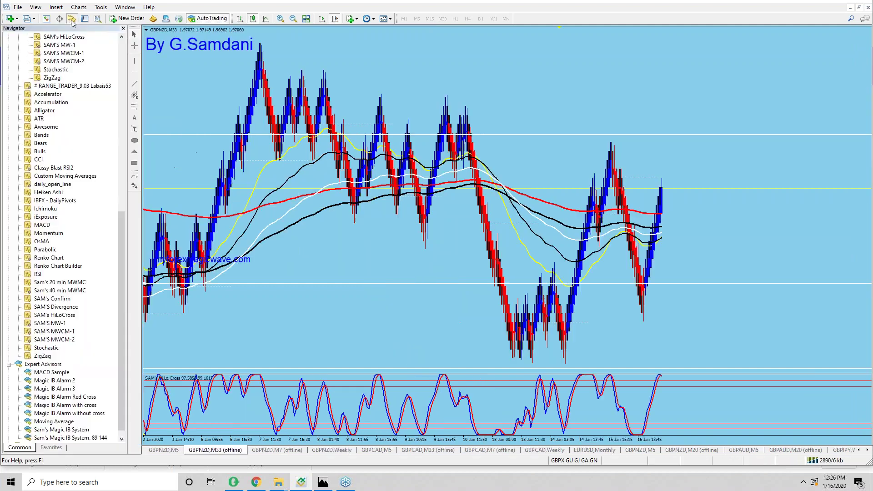
pyautogui.click(9, 364)
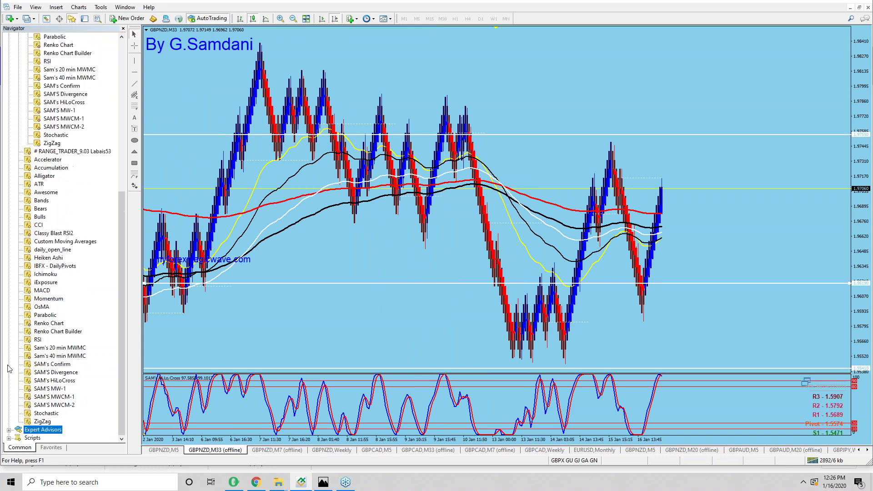
pyautogui.click(8, 430)
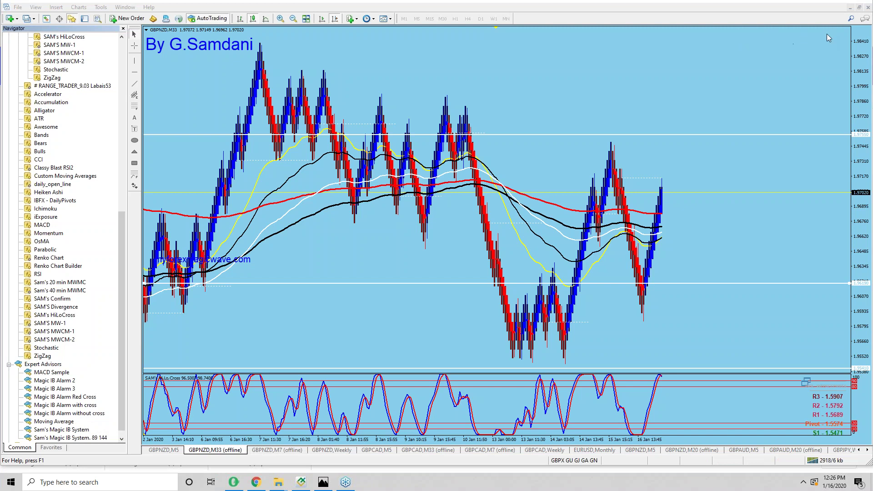
pyautogui.doubleClick(90, 413)
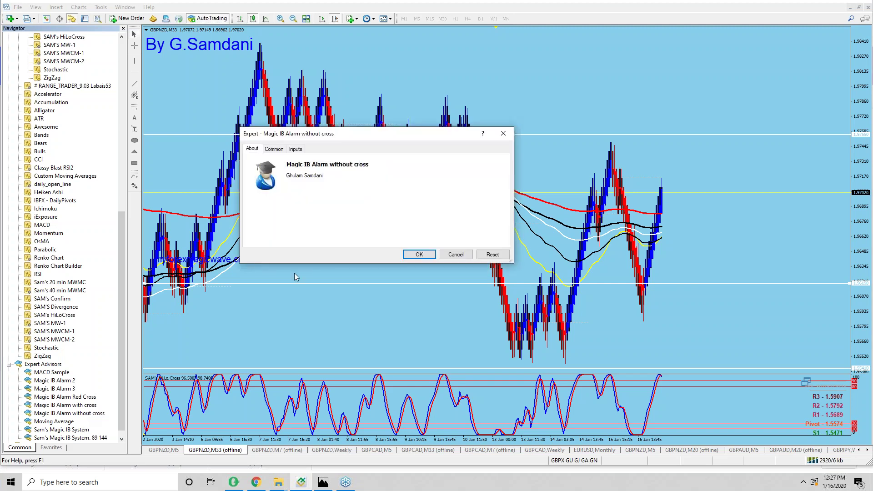
pyautogui.click(408, 254)
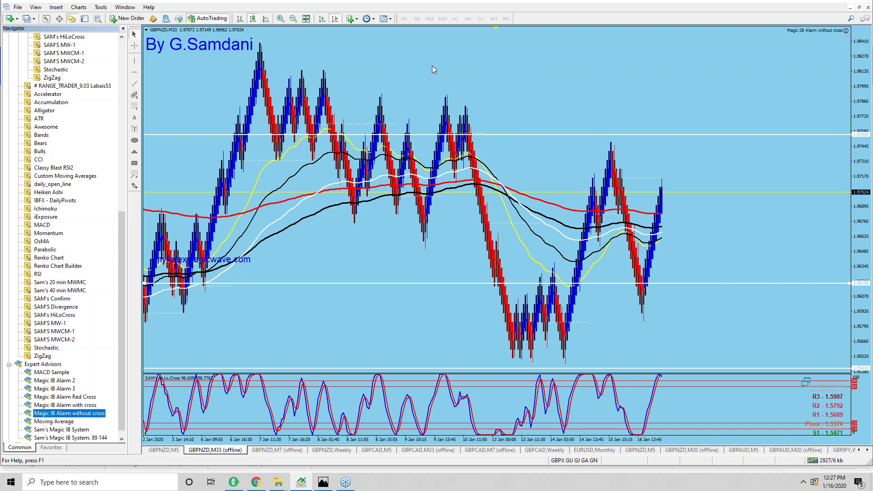
pyautogui.click(208, 21)
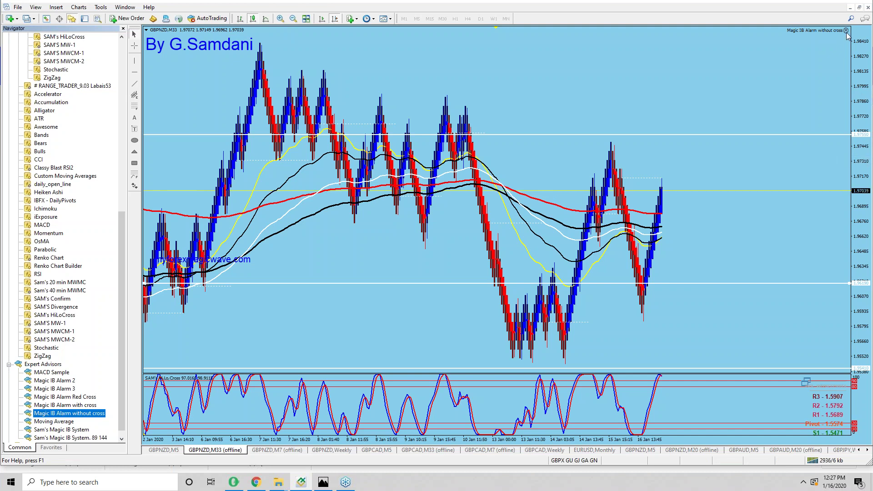
pyautogui.click(210, 19)
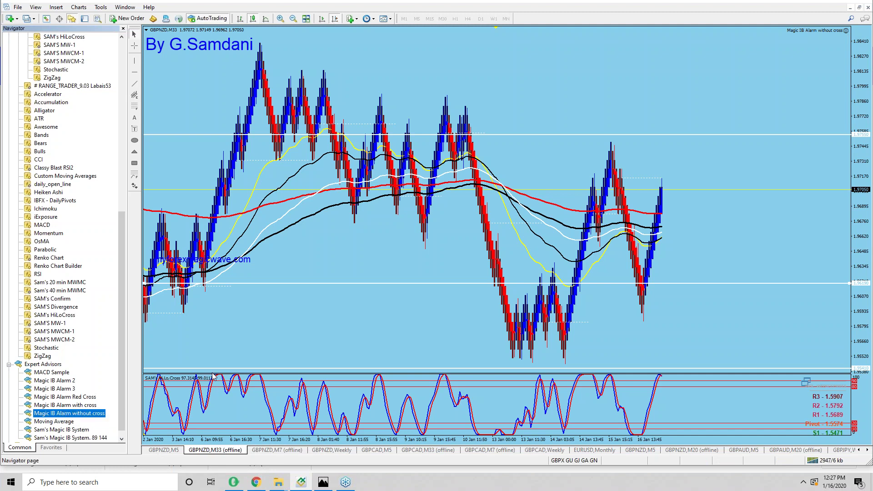
# - Attach the Magic IB Alarm with cross expert advisor to the offline GBPNZD,M20 chart
pyautogui.click(165, 451)
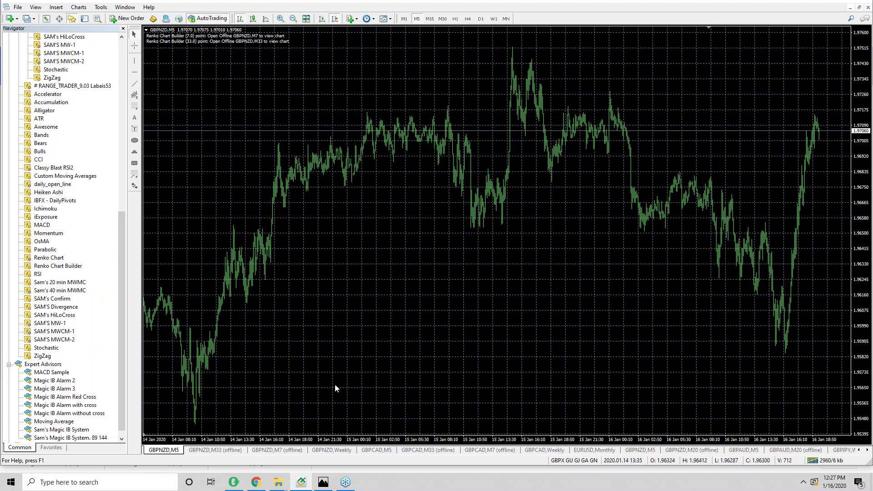
pyautogui.click(646, 450)
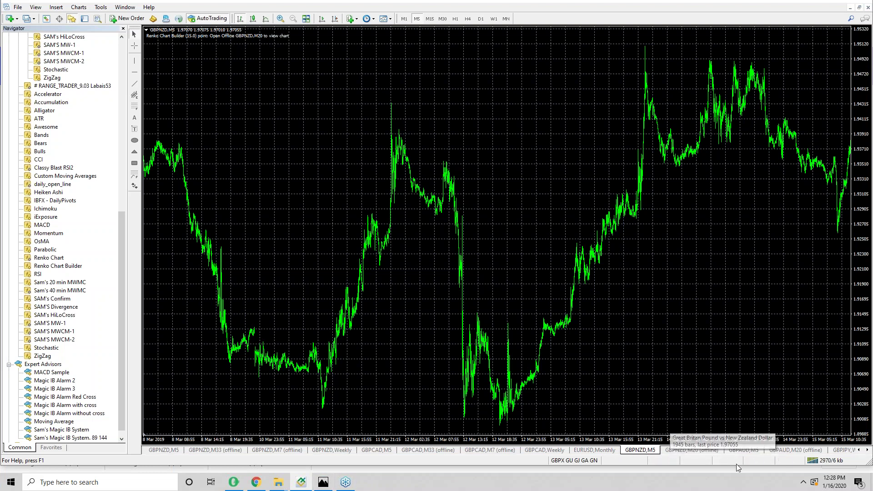
pyautogui.click(700, 449)
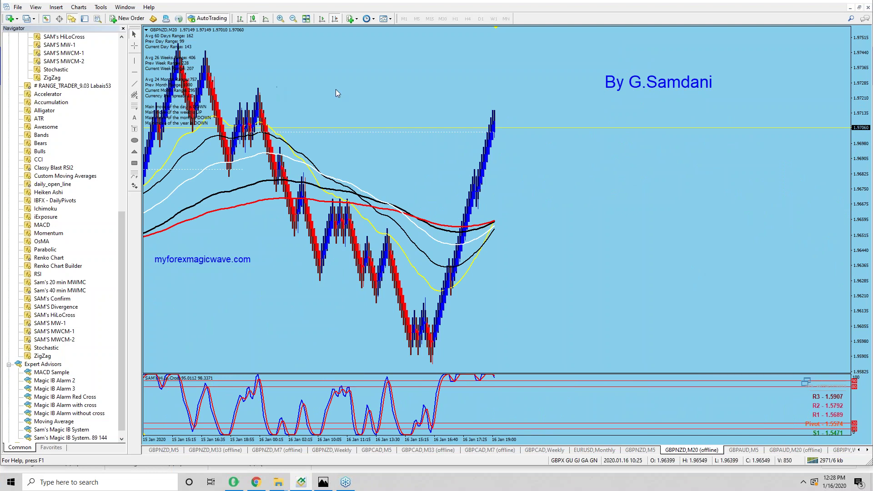
pyautogui.scroll(2, 433, 91)
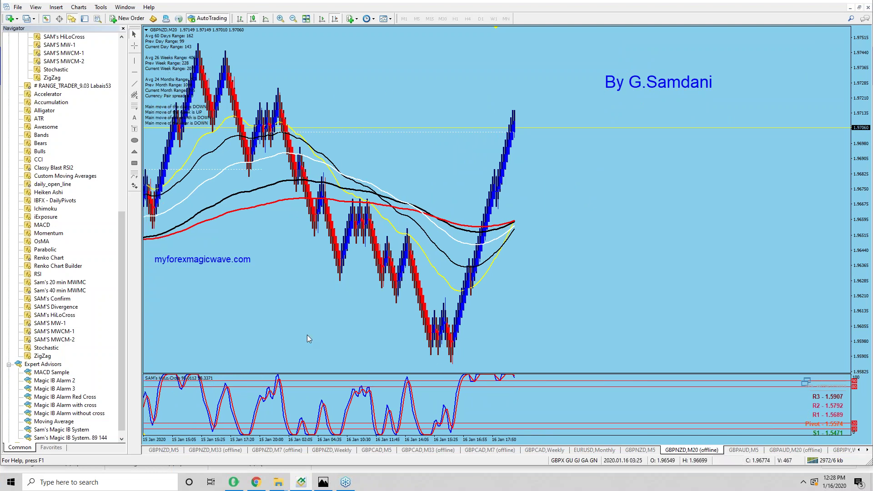
pyautogui.doubleClick(78, 406)
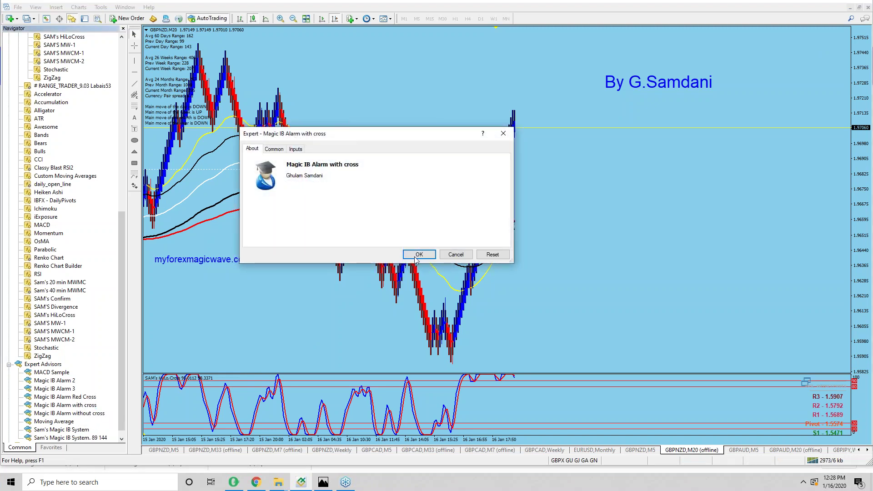
pyautogui.click(418, 255)
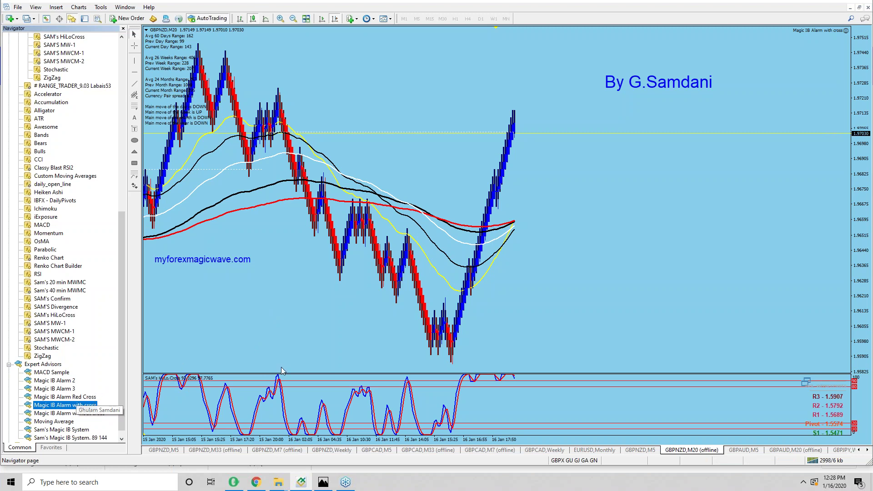
# - Attach the Magic IB Alarm Red Cross expert advisor to the offline GBPNZD,M7 chart
pyautogui.click(268, 450)
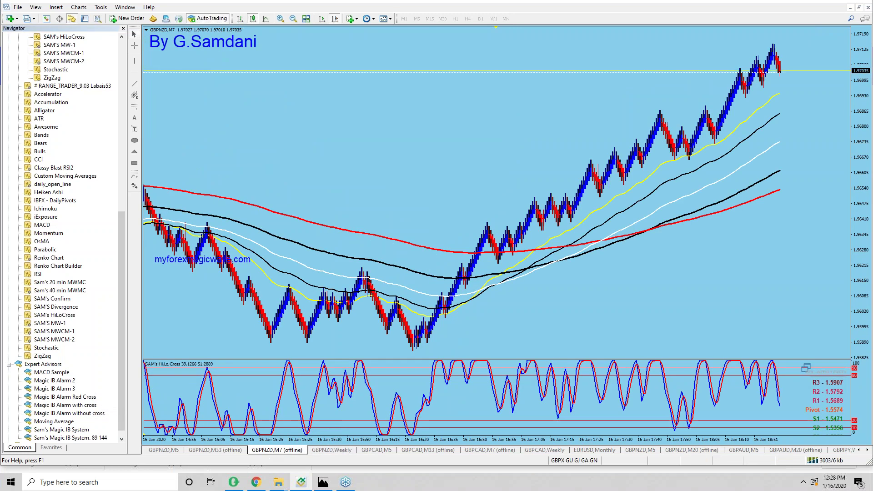
pyautogui.doubleClick(78, 396)
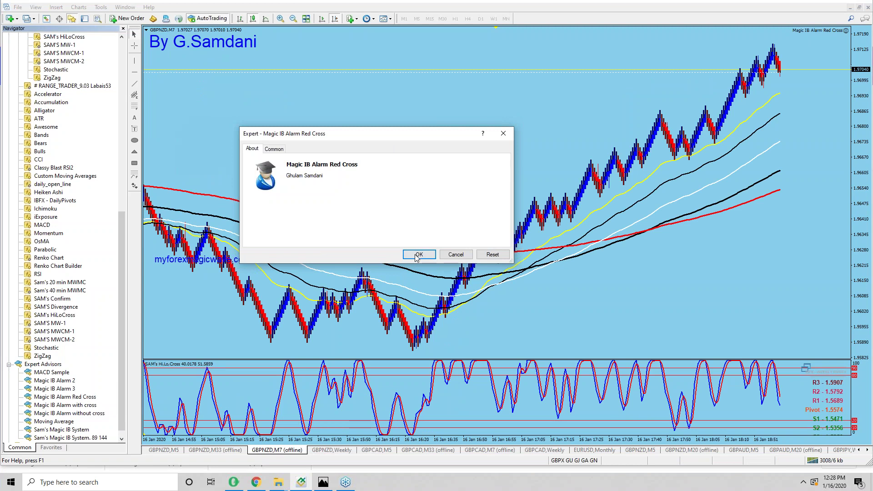
pyautogui.click(416, 254)
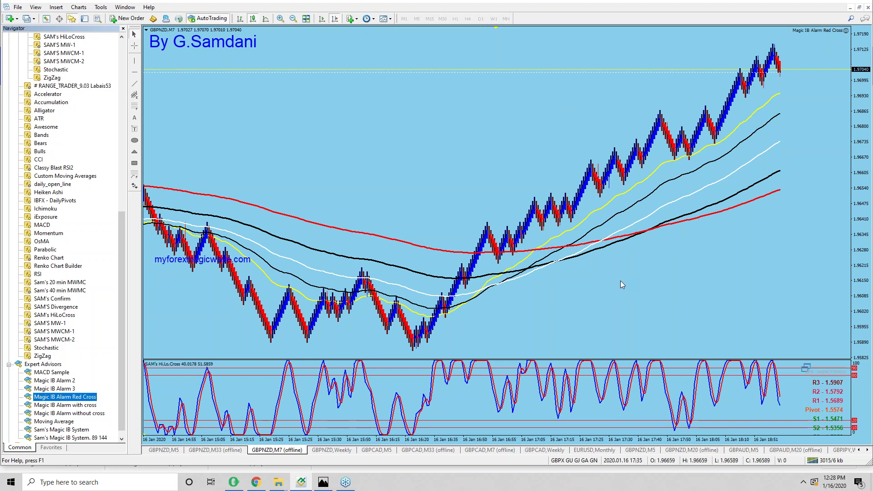
# - Show the offline GBPNZD,M33 chart zoomed in one level, close the Navigator, and bring the latest January 16 bars into view
pyautogui.click(214, 450)
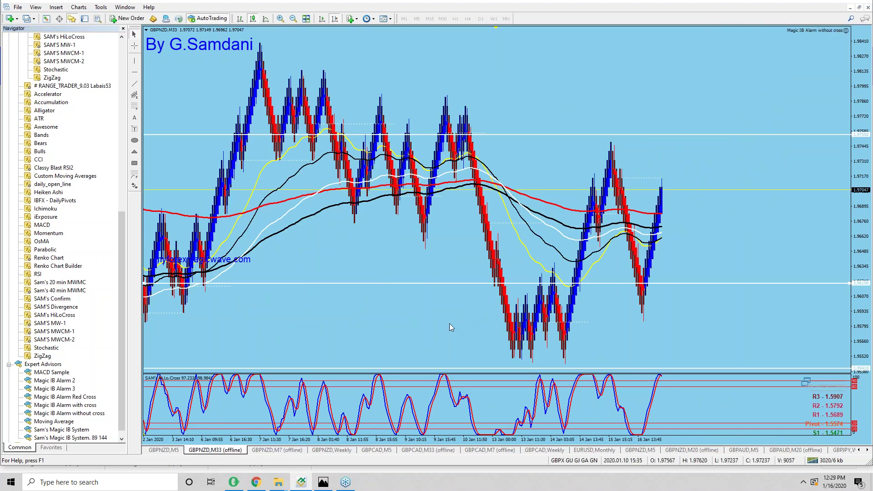
pyautogui.click(280, 19)
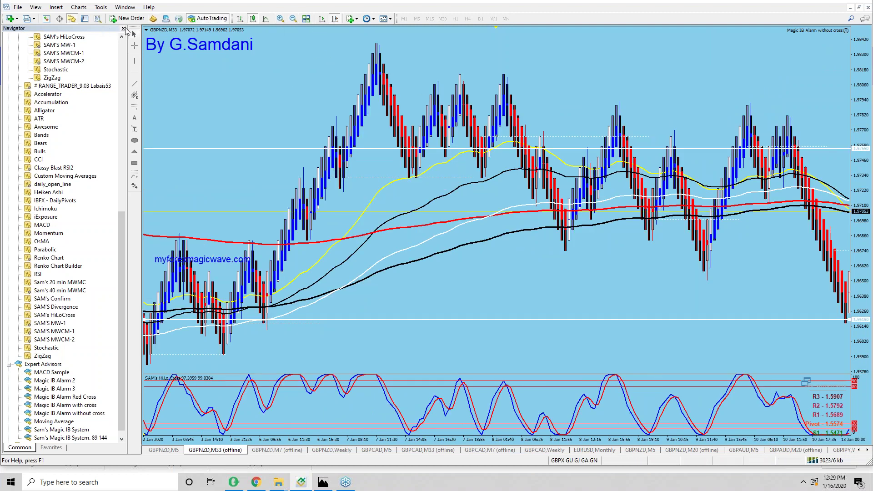
pyautogui.click(123, 29)
pyautogui.moveTo(525, 290); pyautogui.dragTo(256, 307)
pyautogui.scroll(-5, 255, 308)
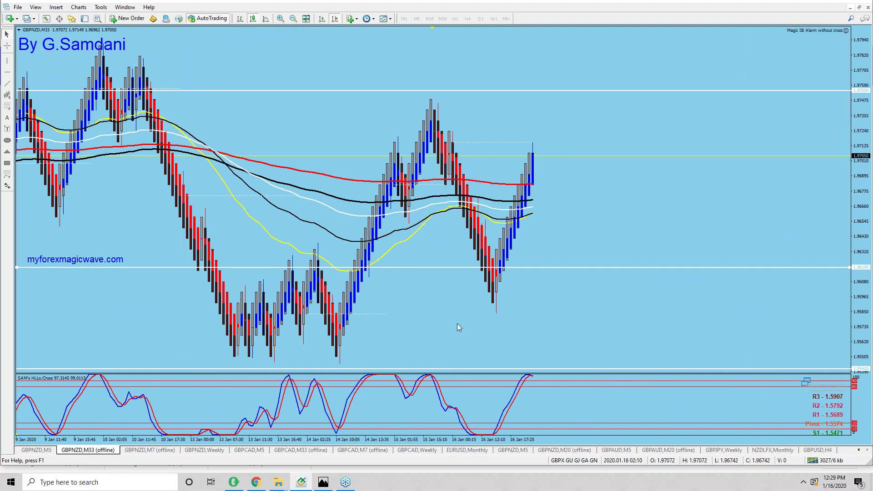
# - Trace the January 10 to 16 swing highs and lows on GBPNZD,M33 with the crosshair, comparing them with the moving averages and oscillator
pyautogui.middleClick(432, 176)
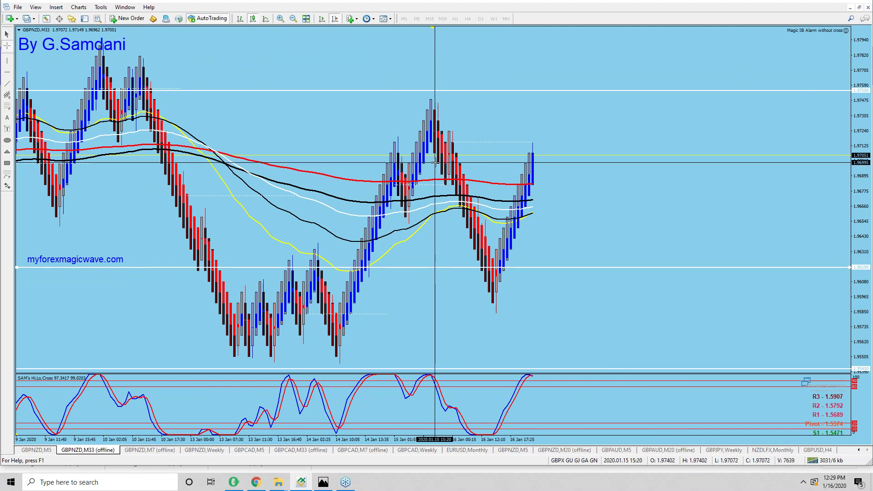
pyautogui.middleClick(440, 303)
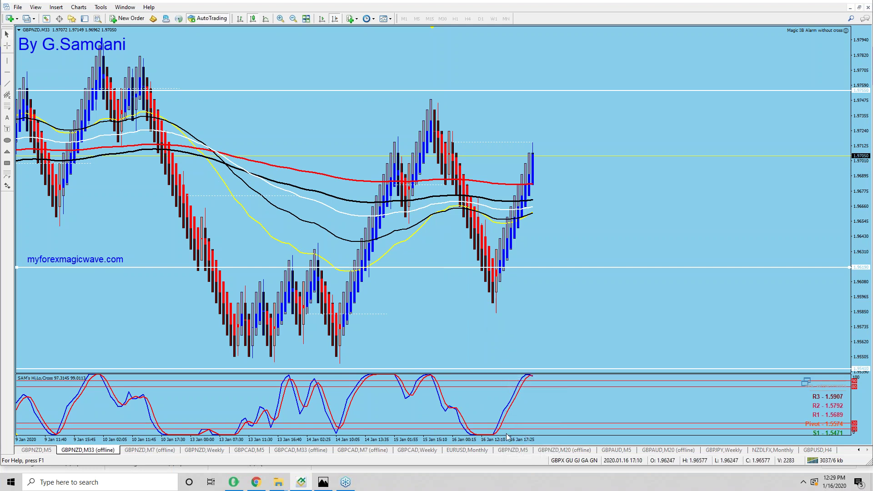
pyautogui.middleClick(436, 227)
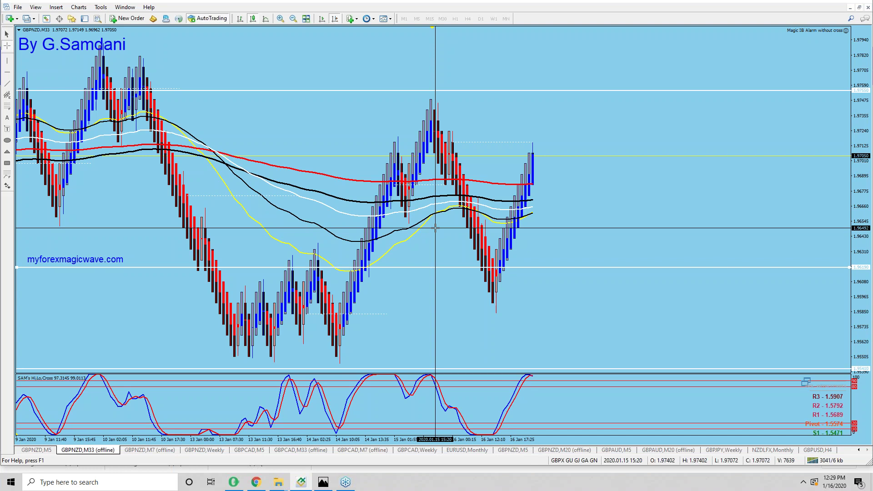
pyautogui.moveTo(498, 298)
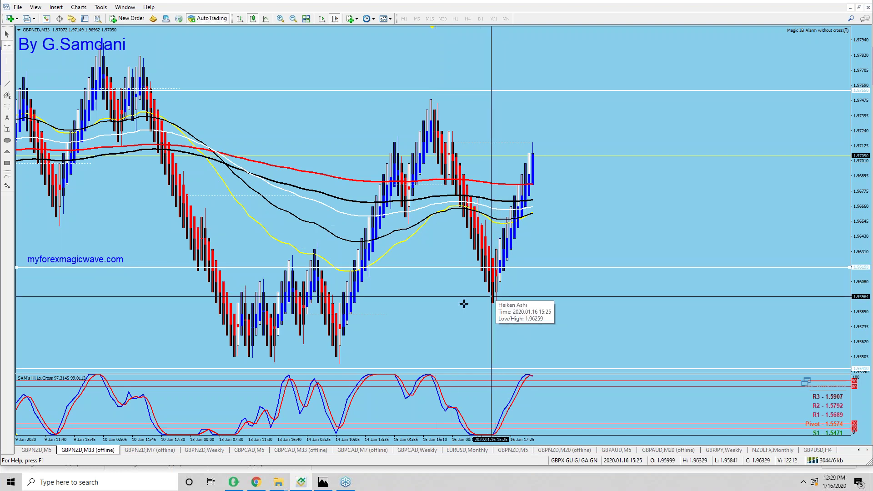
pyautogui.moveTo(324, 318)
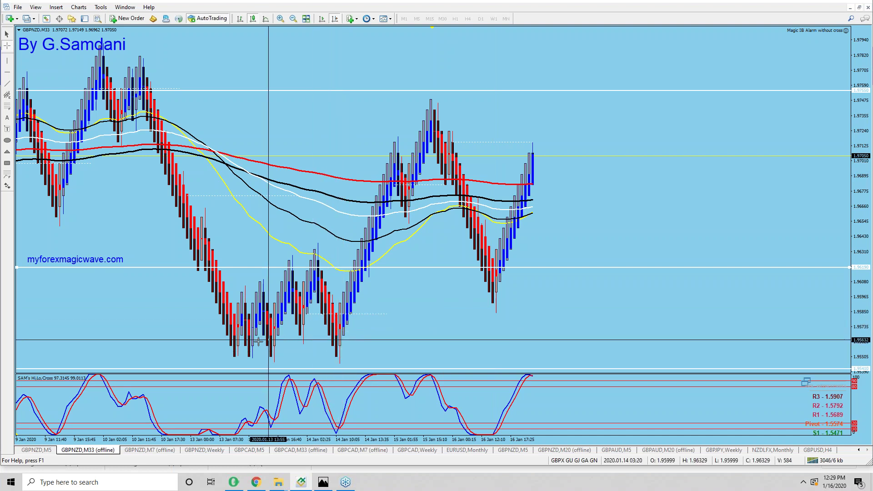
pyautogui.moveTo(143, 79)
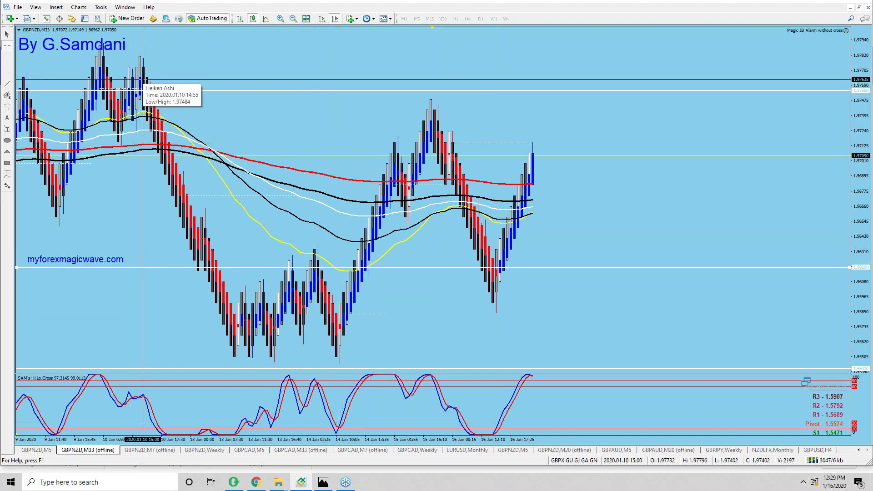
# - Line up the January 10 peak and the January 13 low on GBPNZD,M33 with the SAM's Hi,Lo,Cross oscillator using the crosshair
pyautogui.middleClick(402, 59)
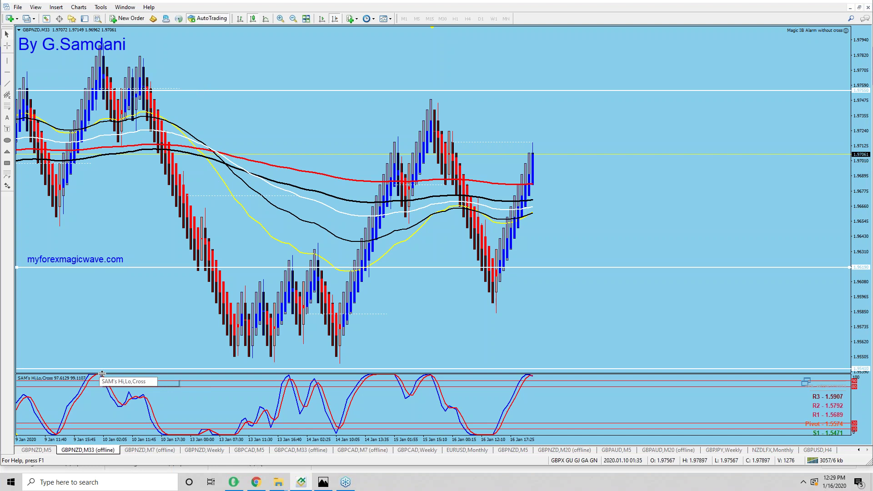
pyautogui.middleClick(100, 254)
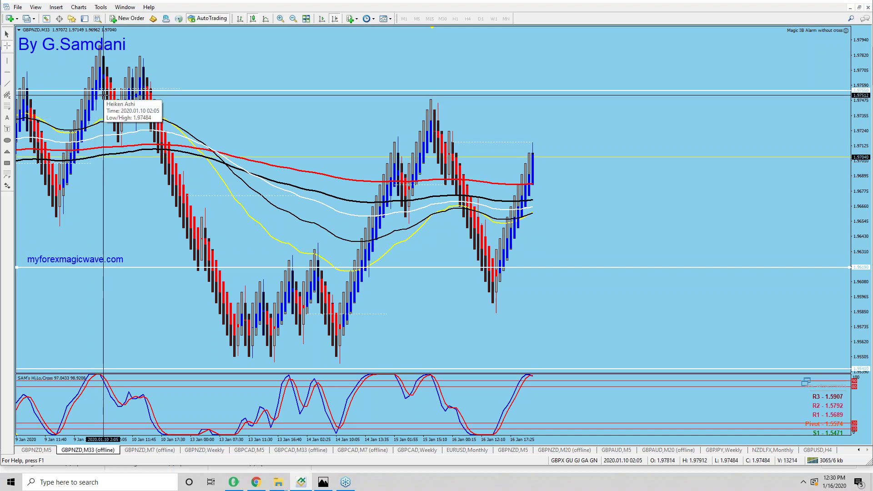
pyautogui.click(191, 327)
pyautogui.middleClick(236, 429)
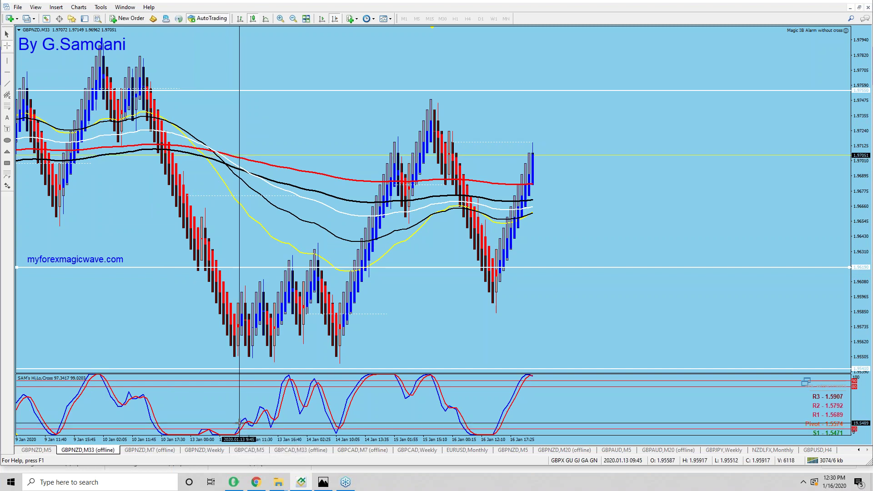
pyautogui.click(178, 314)
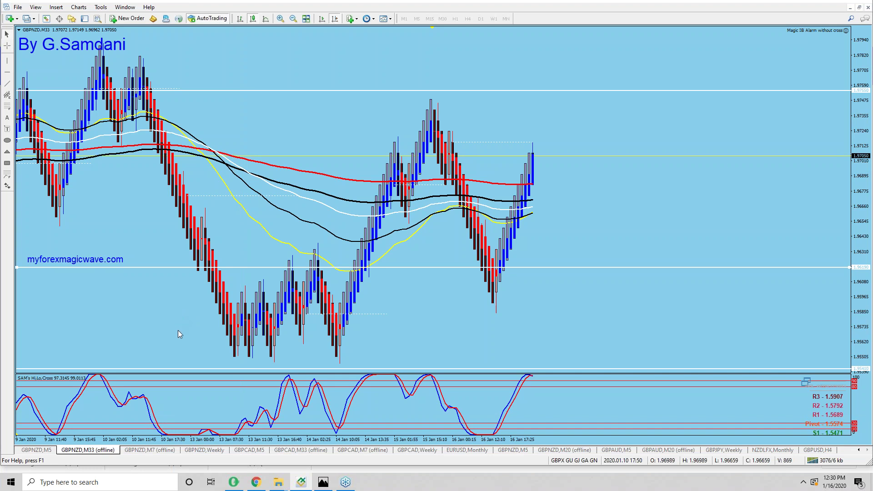
# - View the latest bars on offline GBPAUD,M20, and compare the January 16 pullback peak on offline GBPNZD,M20 with its oscillator using the crosshair
pyautogui.click(668, 449)
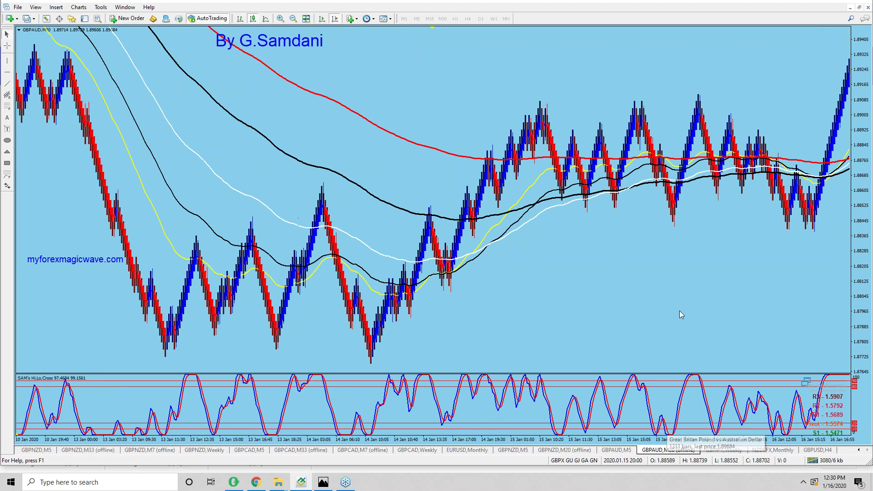
pyautogui.moveTo(610, 306); pyautogui.dragTo(344, 305)
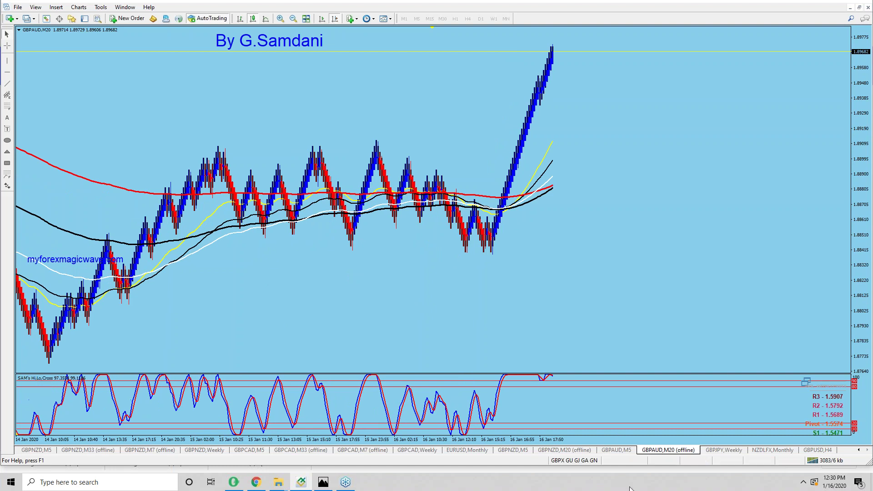
pyautogui.click(563, 450)
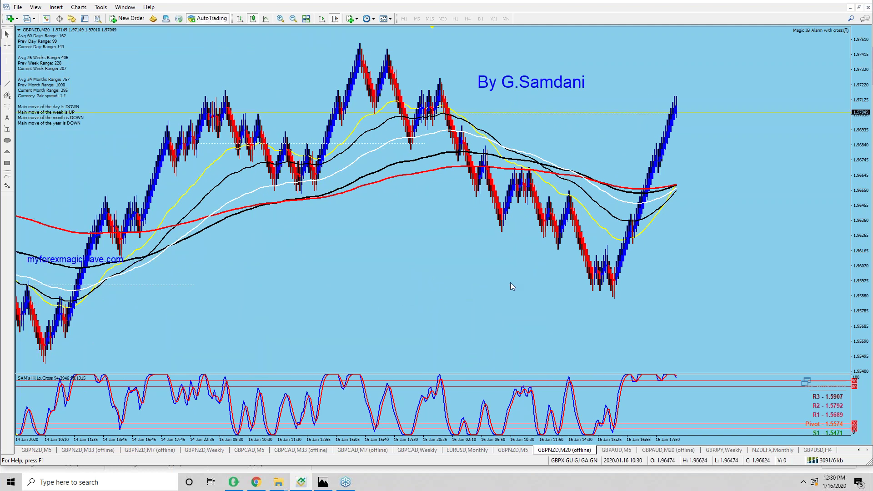
pyautogui.middleClick(553, 279)
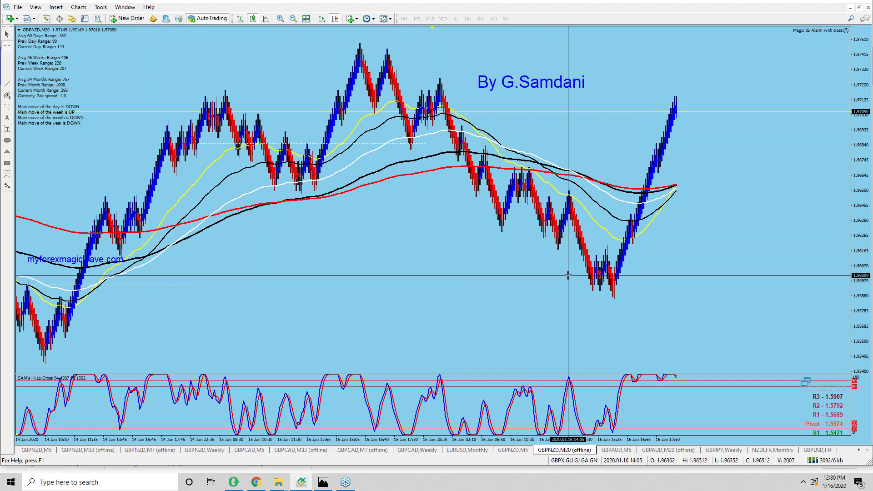
pyautogui.middleClick(591, 367)
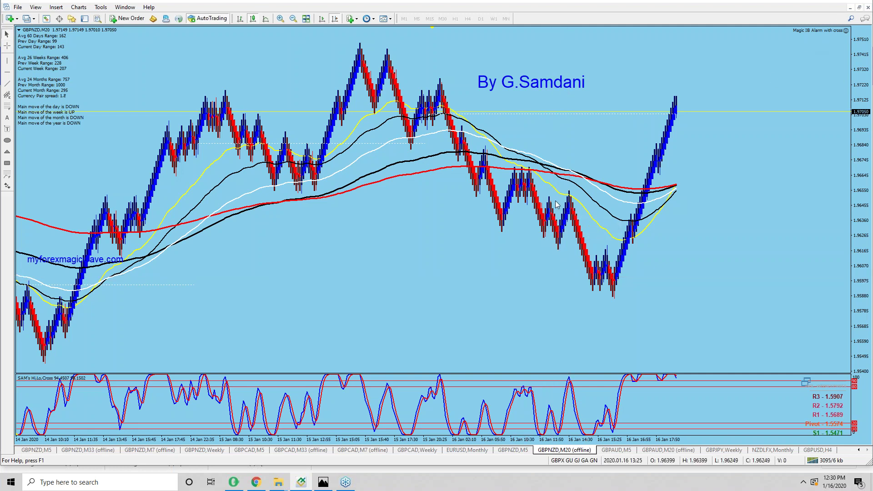
pyautogui.moveTo(566, 197)
pyautogui.moveTo(572, 386)
pyautogui.moveTo(566, 213)
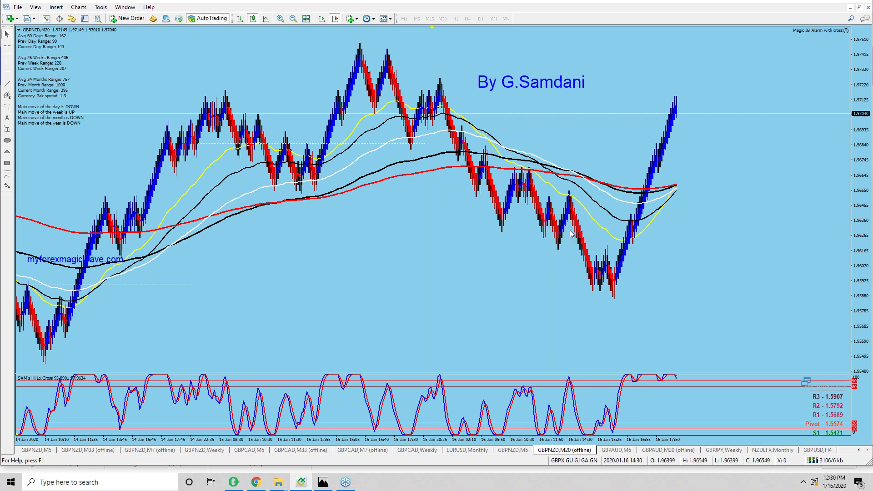
# - Review the GBPNZD,M20 history back to early January, checking the January 6 pullback low against the oscillator with the crosshair
pyautogui.scroll(-10, 346, 295)
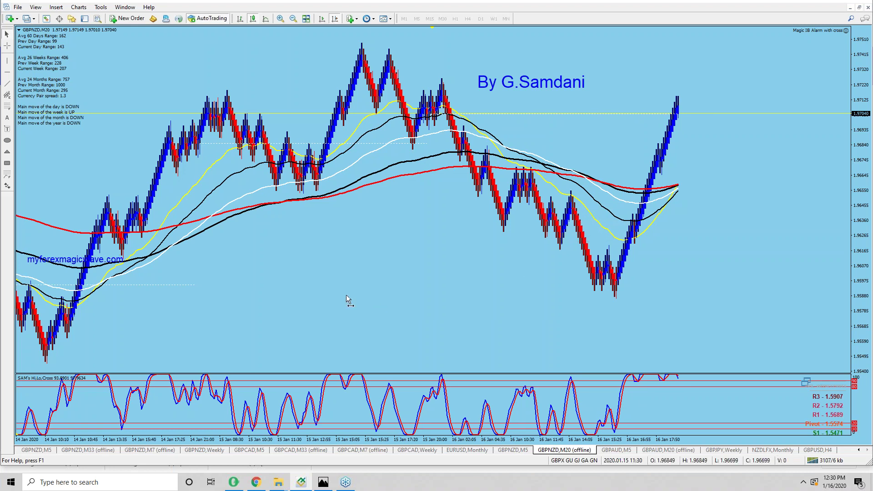
pyautogui.scroll(-9, 233, 301)
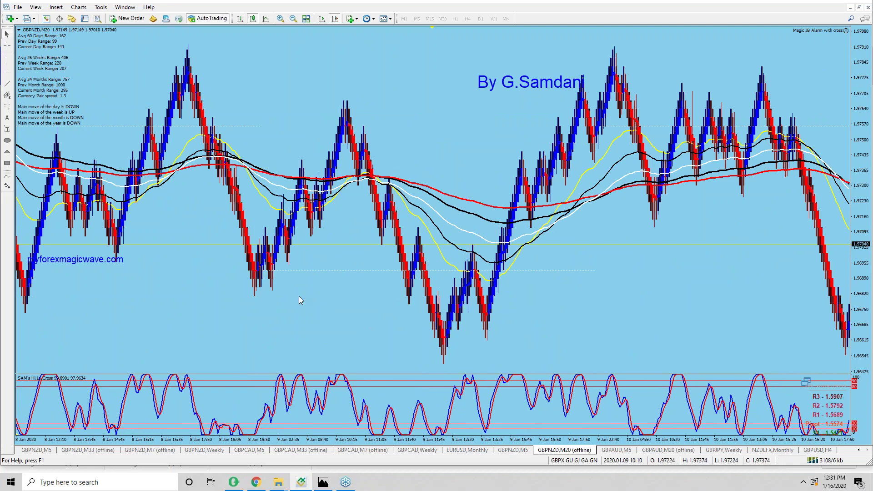
pyautogui.scroll(-8, 255, 272)
pyautogui.click(7, 46)
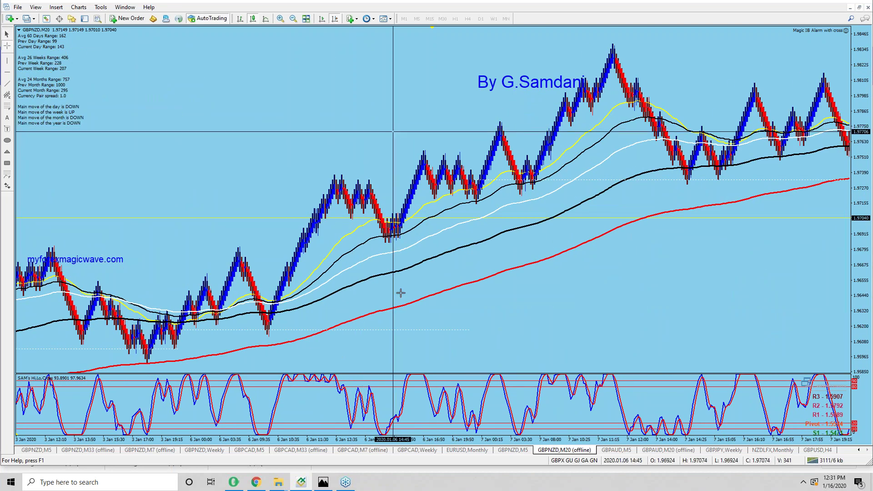
pyautogui.click(352, 238)
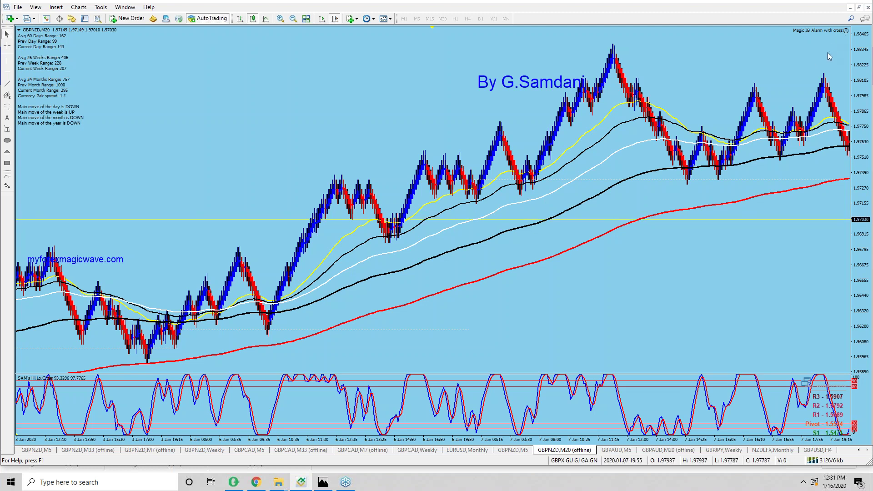
pyautogui.moveTo(638, 316); pyautogui.dragTo(386, 318)
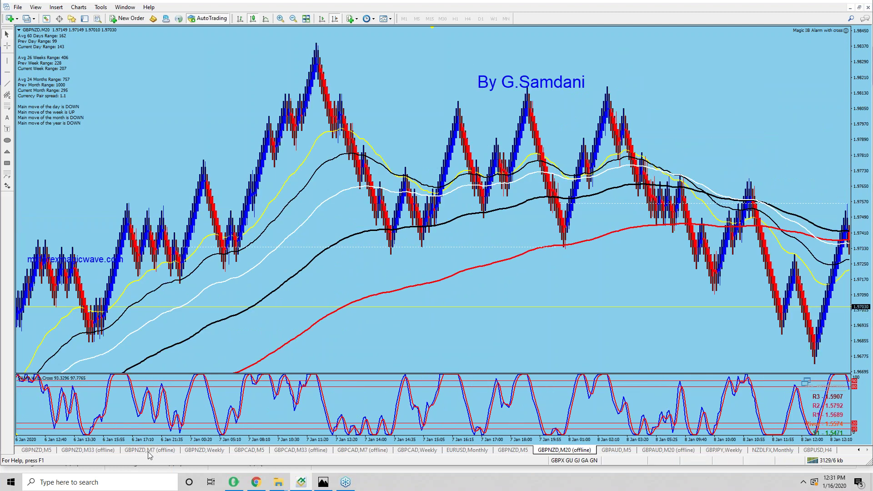
# - Switch to the offline GBPNZD,M7 chart and check the January 16 17:55 pullback low against the oscillator with the crosshair
pyautogui.click(149, 450)
pyautogui.moveTo(420, 305); pyautogui.dragTo(348, 312)
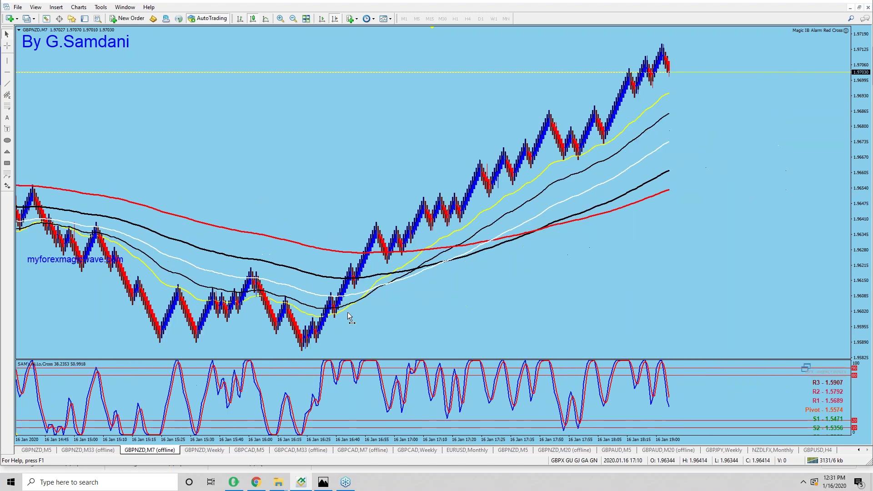
pyautogui.middleClick(472, 325)
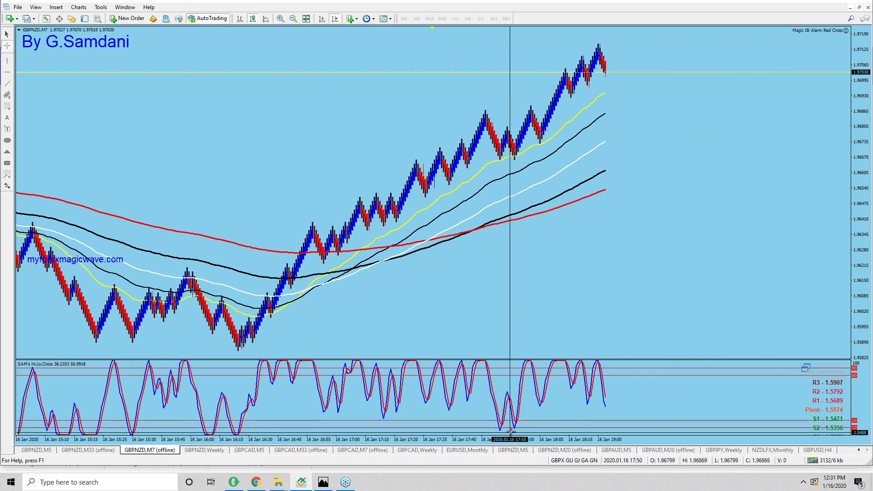
pyautogui.middleClick(492, 259)
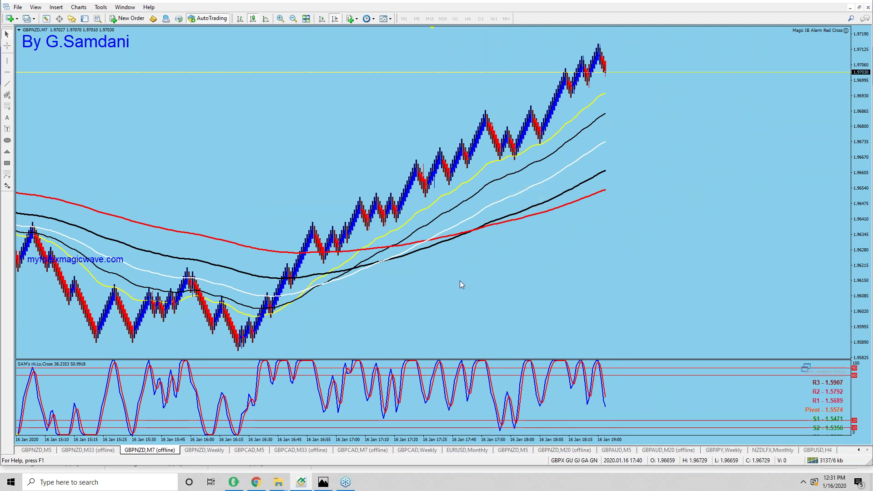
# - Examine the January 16 14:15 peak near the red moving average on GBPNZD,M7 against the oscillator with the crosshair
pyautogui.scroll(-10, 702, 252)
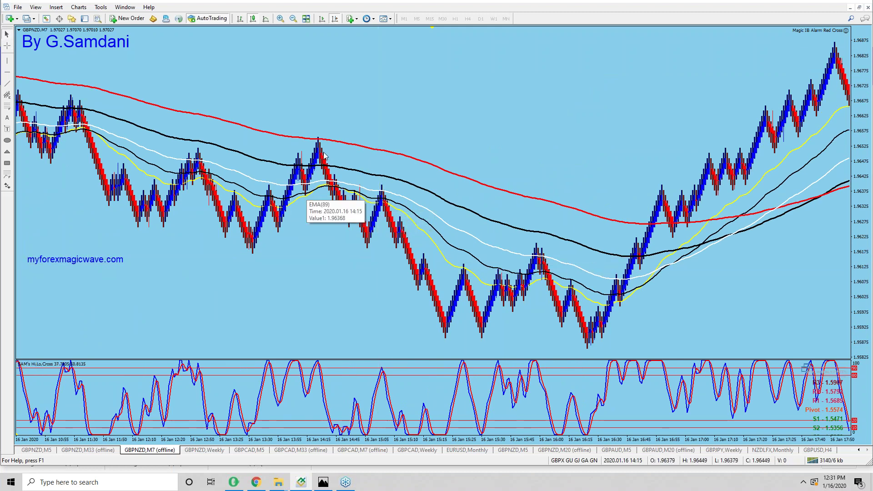
pyautogui.middleClick(315, 219)
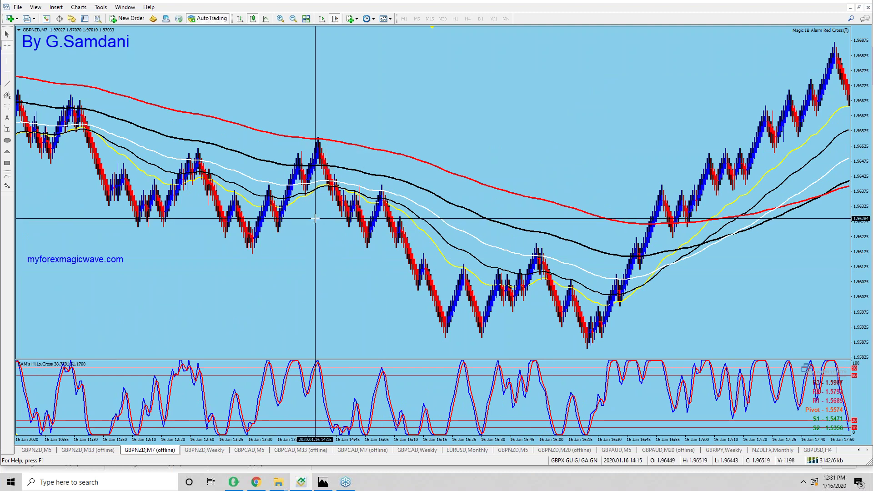
pyautogui.middleClick(323, 192)
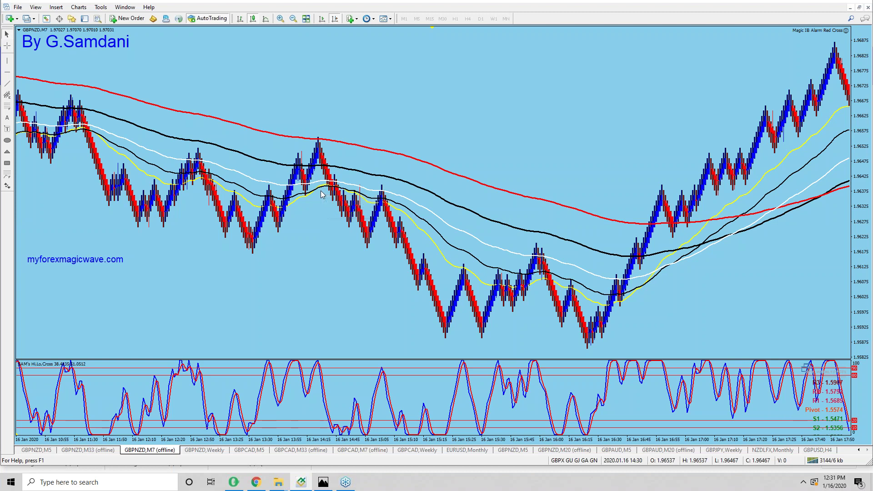
pyautogui.moveTo(324, 191)
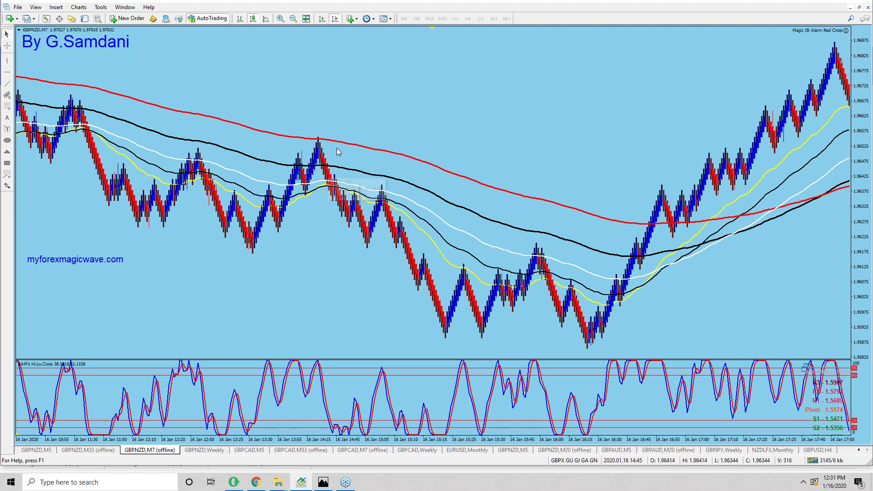
# - Check the earlier January 16 peaks below the moving averages on GBPNZD,M7, and recheck the 17:55 low against the oscillator with the crosshair
pyautogui.moveTo(335, 148); pyautogui.dragTo(596, 182)
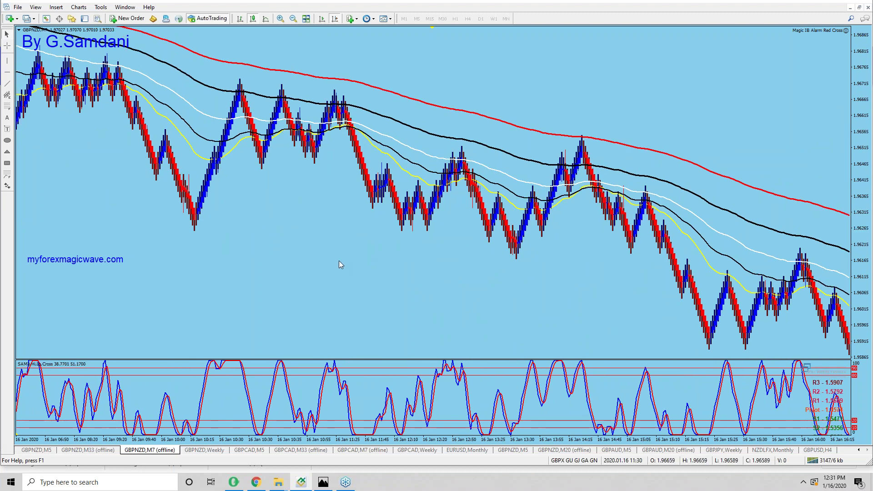
pyautogui.middleClick(337, 121)
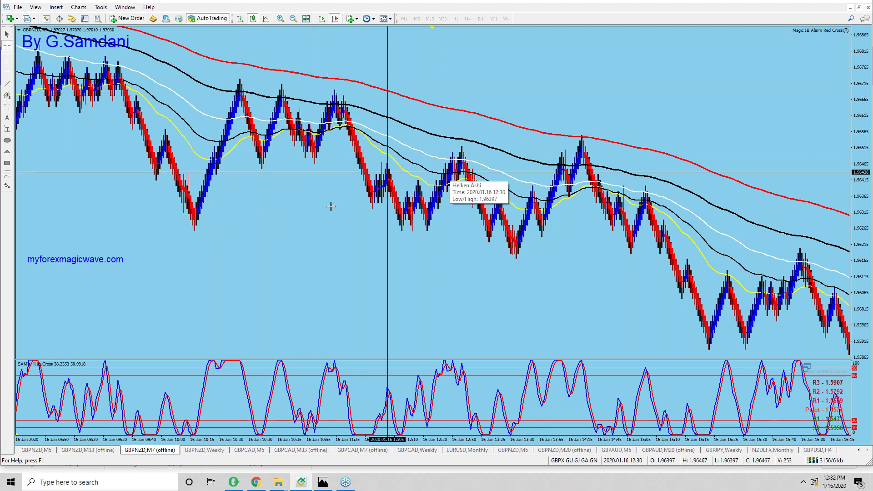
pyautogui.press('Escape')
pyautogui.moveTo(298, 230); pyautogui.dragTo(579, 283)
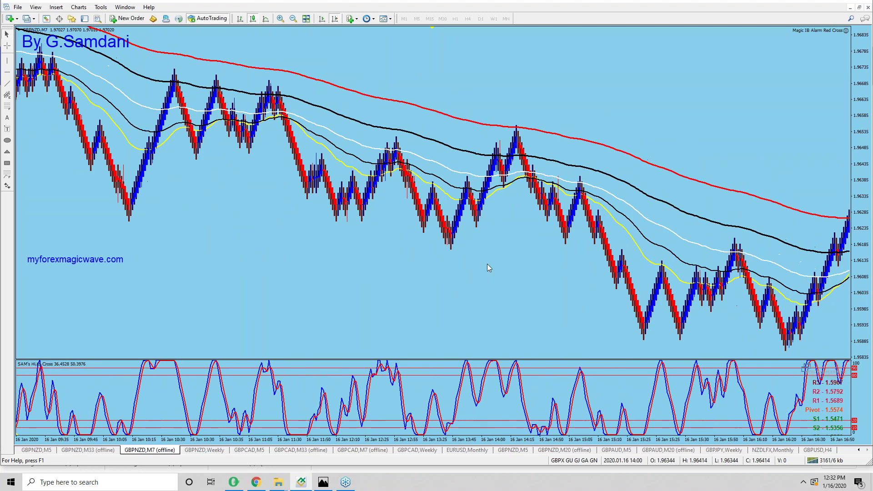
pyautogui.middleClick(414, 302)
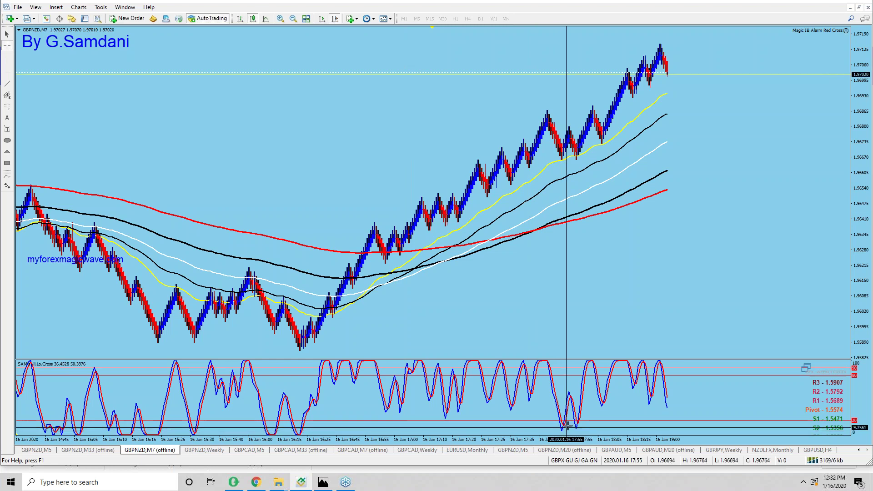
# - Leave the crosshair and adjust the system volume to 20
pyautogui.press('Escape')
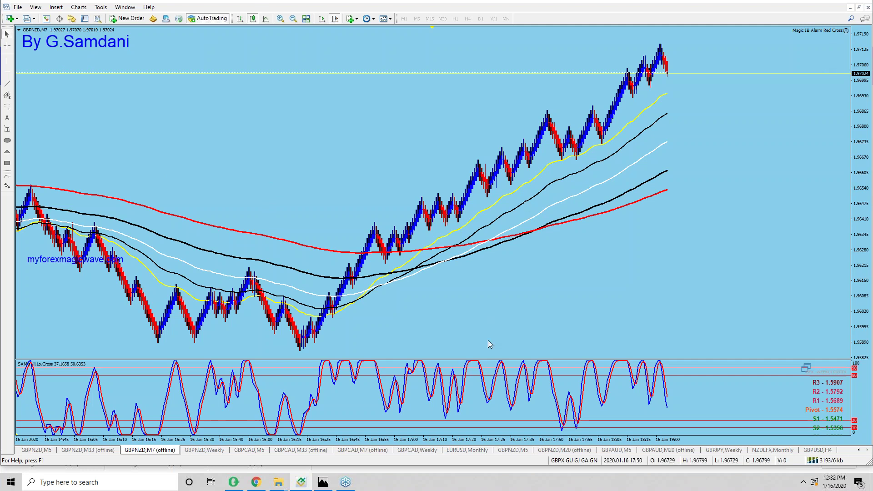
pyautogui.press('XF86AudioLowerVolume')
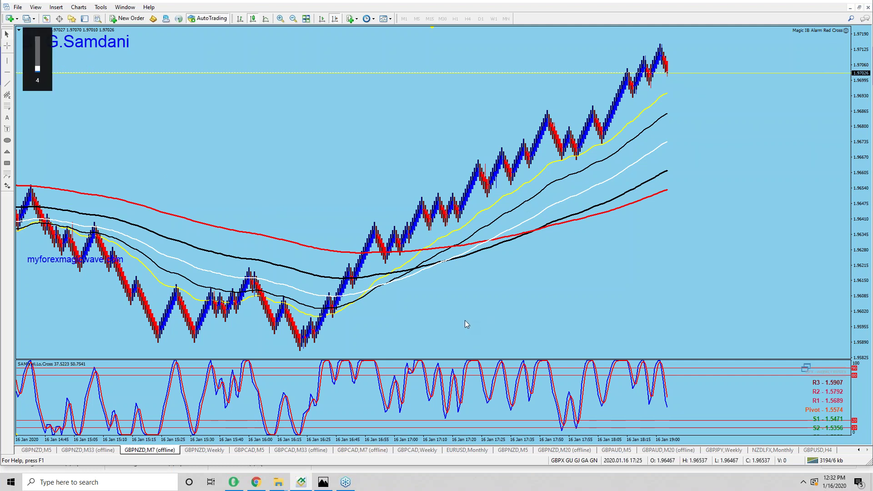
pyautogui.press('XF86AudioRaiseVolume')
pyautogui.press('XF86AudioRaiseVolume')
pyautogui.press('XF86AudioRaiseVolume')
pyautogui.press('XF86AudioRaiseVolume')
pyautogui.press('XF86AudioRaiseVolume')
pyautogui.press('XF86AudioRaiseVolume')
pyautogui.press('XF86AudioRaiseVolume')
pyautogui.press('XF86AudioRaiseVolume')
pyautogui.press('XF86AudioRaiseVolume')
pyautogui.press('XF86AudioRaiseVolume')
pyautogui.press('XF86AudioRaiseVolume')
pyautogui.press('XF86AudioRaiseVolume')
pyautogui.press('XF86AudioRaiseVolume')
pyautogui.press('XF86AudioLowerVolume')
pyautogui.press('XF86AudioLowerVolume')
pyautogui.press('XF86AudioLowerVolume')
pyautogui.press('XF86AudioLowerVolume')
pyautogui.press('XF86AudioLowerVolume')
pyautogui.press('XF86AudioLowerVolume')
pyautogui.press('XF86AudioLowerVolume')
pyautogui.press('XF86AudioLowerVolume')
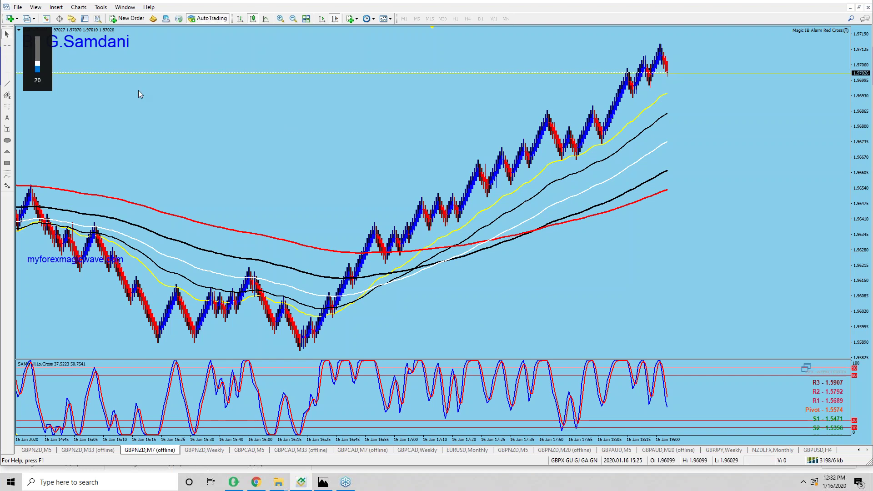
# - Display the Experts alert log, switch to the offline GBPUSD,M33 chart and inspect the latest oscillator reading behind the short alert
pyautogui.click(86, 19)
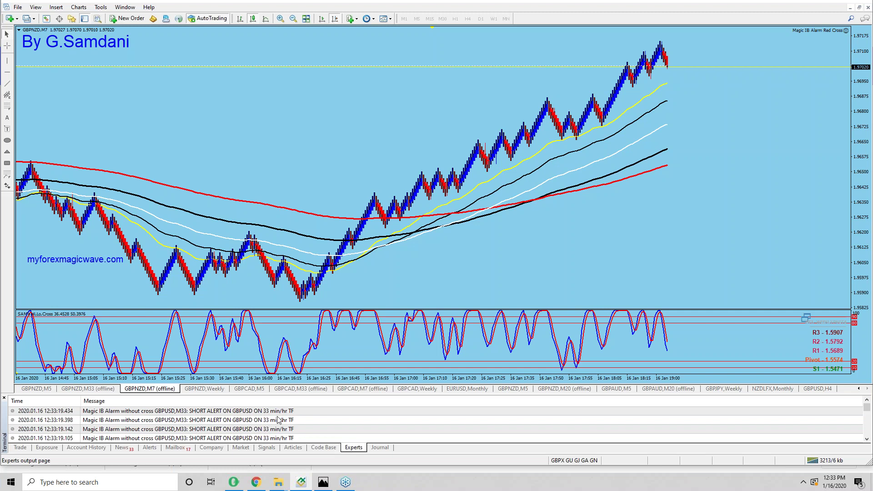
pyautogui.click(861, 389)
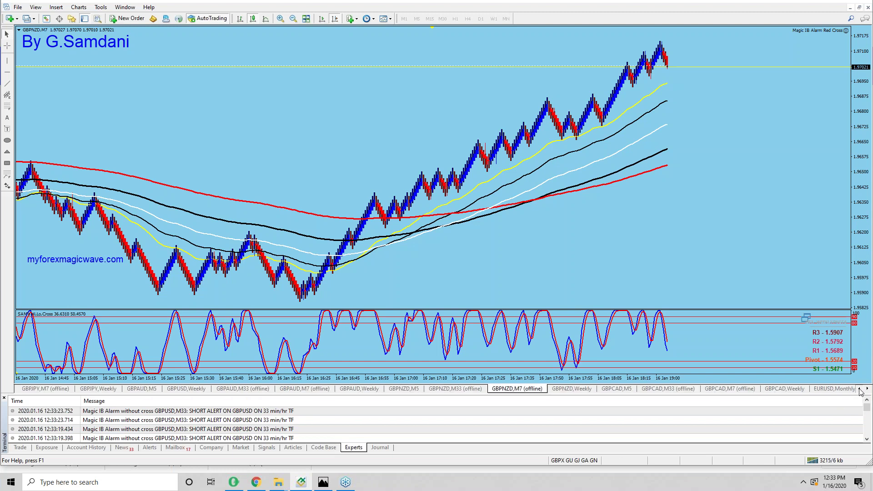
pyautogui.click(859, 390)
pyautogui.click(859, 390)
pyautogui.click(858, 389)
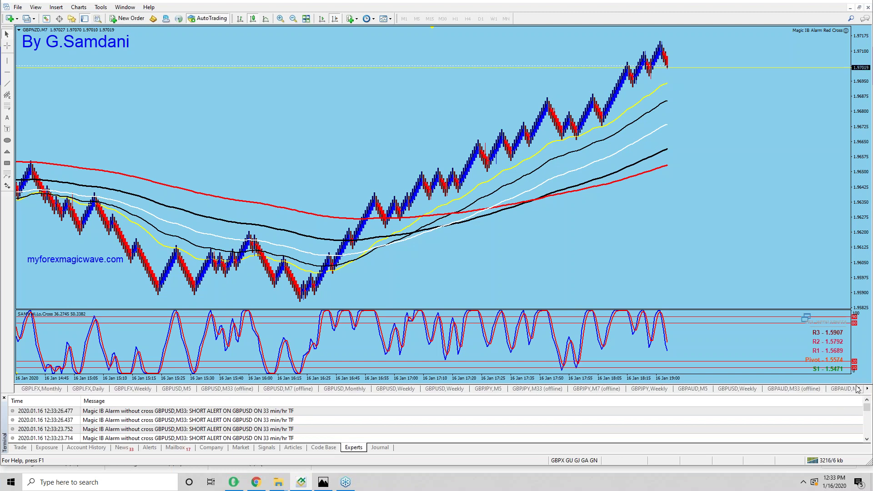
pyautogui.click(218, 390)
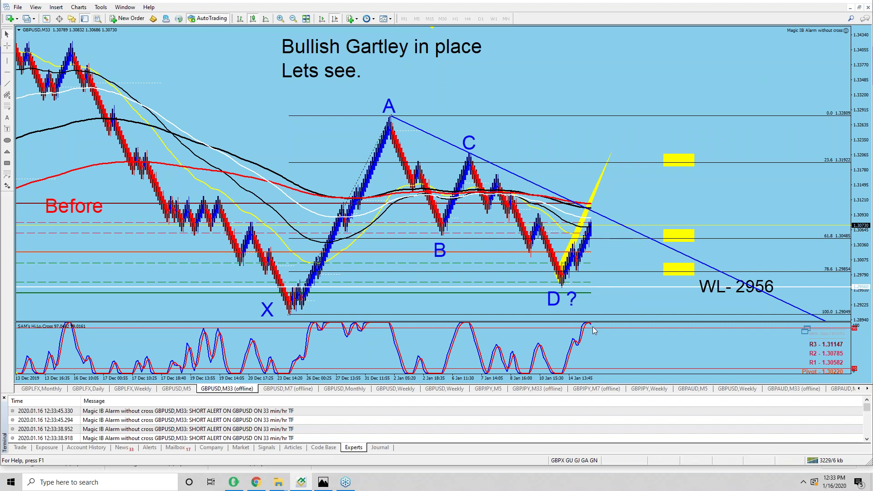
pyautogui.moveTo(593, 330)
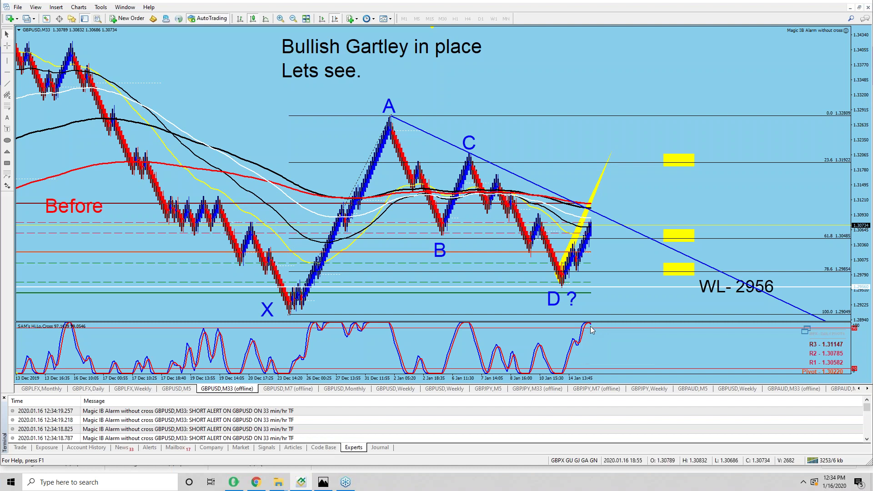
pyautogui.moveTo(591, 329)
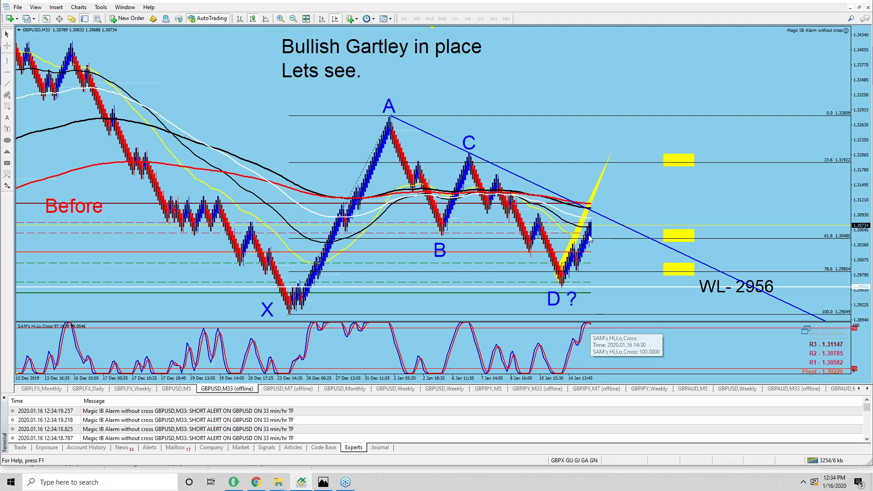
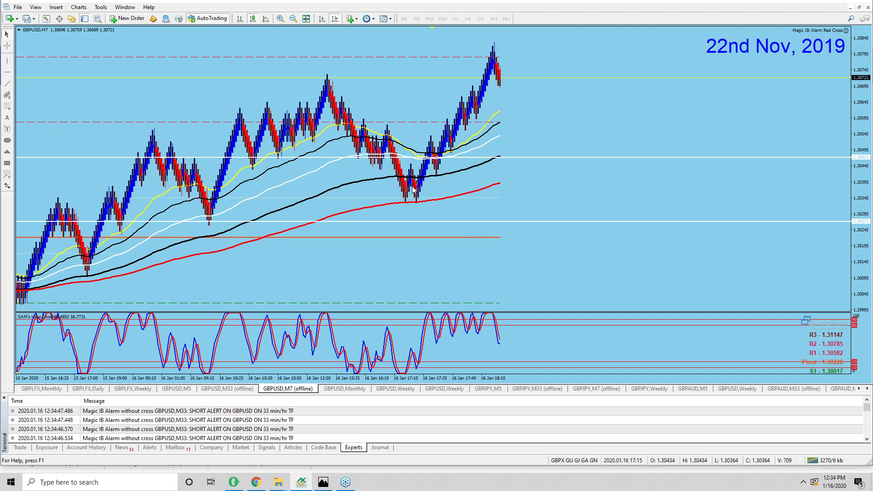
# - Hide the alert log and check the January 10 swing around 18:05 on the offline GBPUSD,M7 chart with the crosshair
pyautogui.click(84, 20)
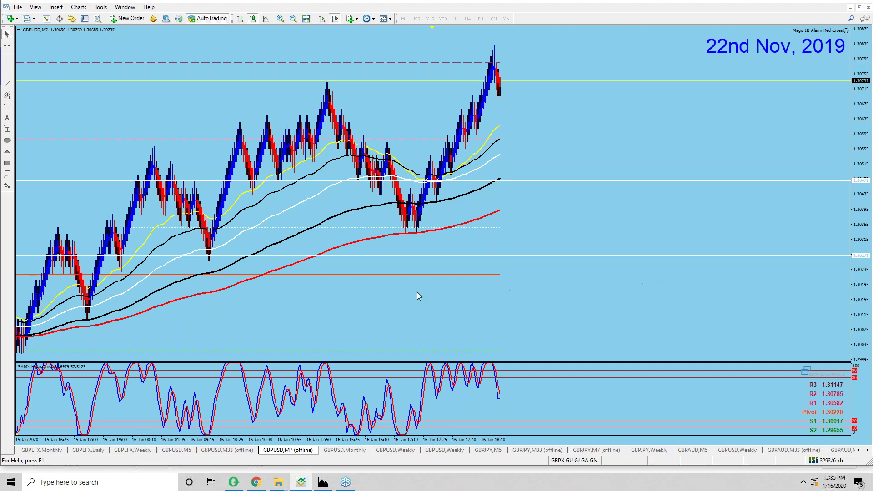
pyautogui.scroll(5, 329, 304)
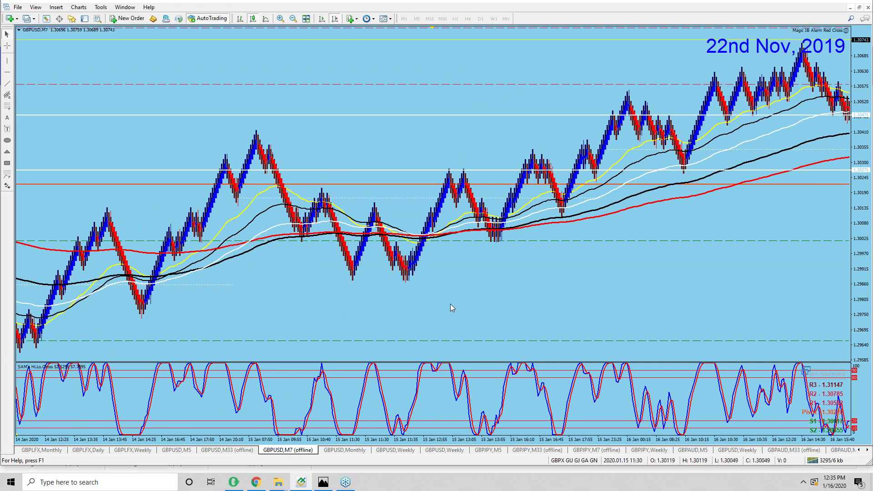
pyautogui.scroll(5, 450, 303)
pyautogui.scroll(5, 784, 177)
pyautogui.scroll(5, 785, 178)
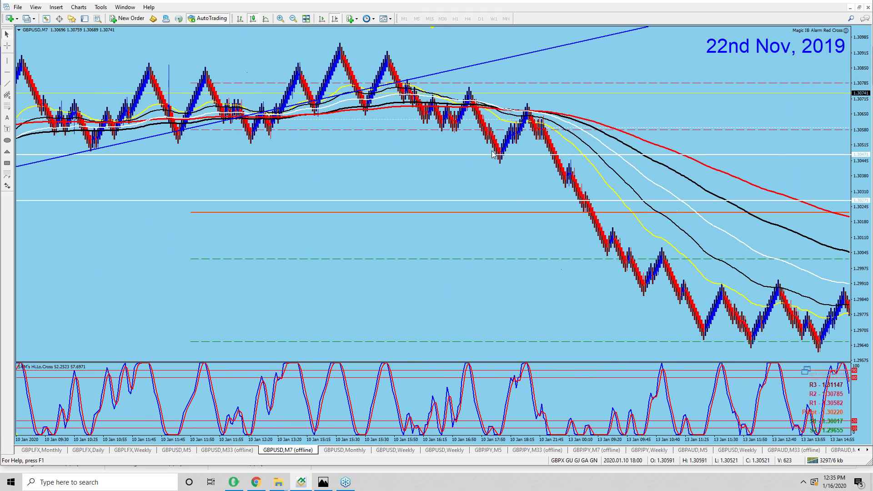
pyautogui.middleClick(530, 131)
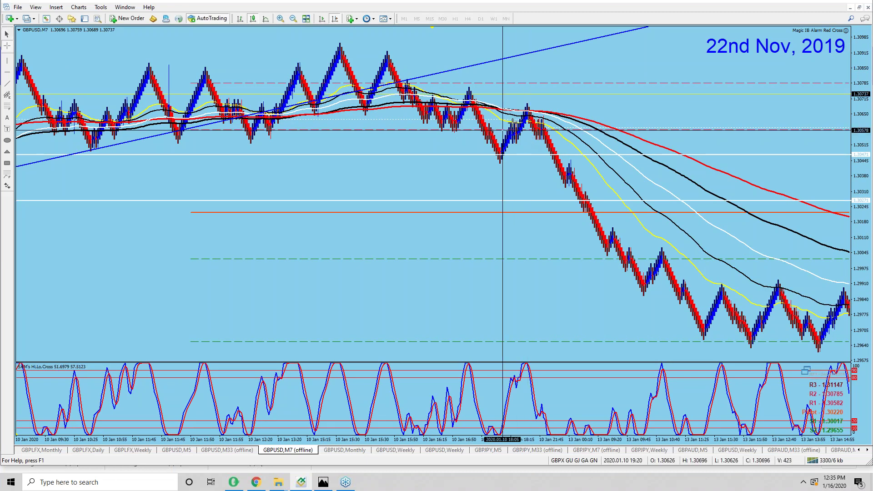
pyautogui.middleClick(511, 123)
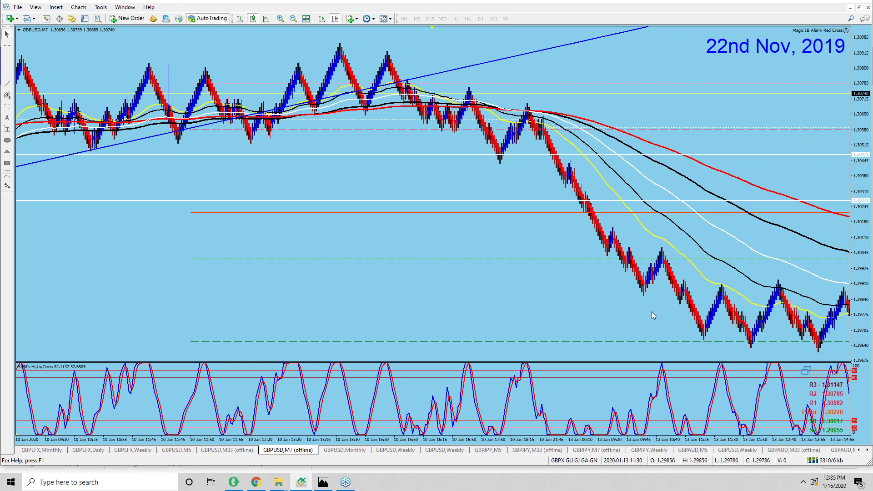
# - Review the January 14 to 16 pullbacks to the moving averages on GBPUSD,M7 and return to the latest bar
pyautogui.scroll(-5, 360, 256)
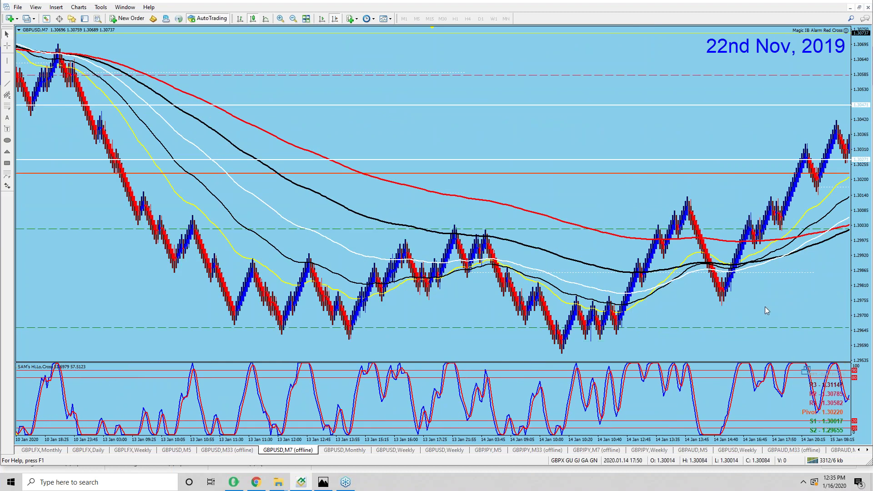
pyautogui.scroll(-5, 605, 309)
pyautogui.scroll(-3, 605, 309)
pyautogui.scroll(-5, 312, 300)
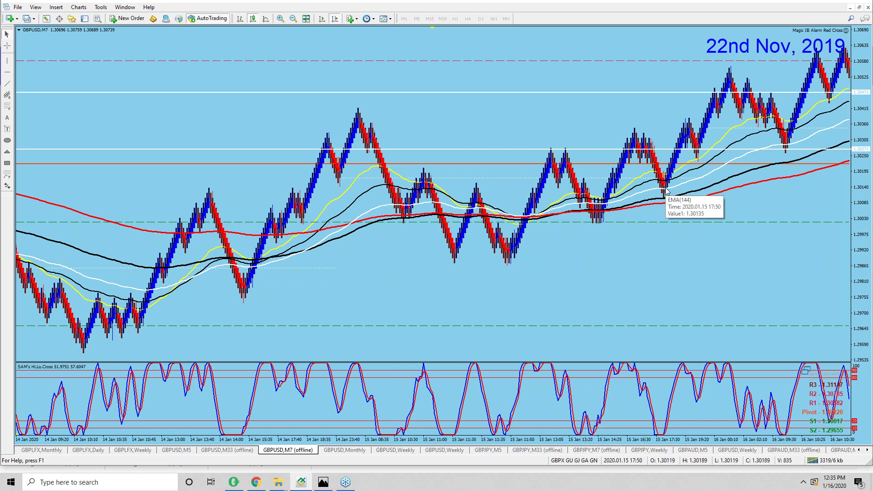
pyautogui.moveTo(767, 252); pyautogui.dragTo(472, 255)
pyautogui.press('End')
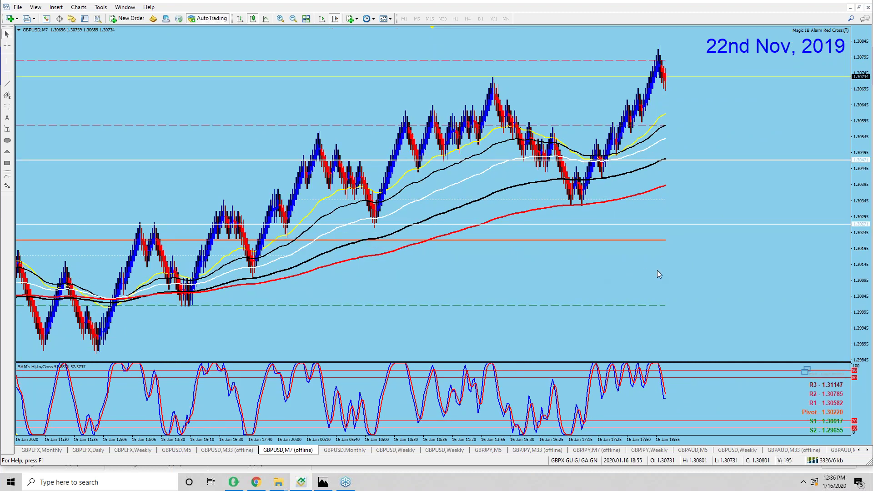
pyautogui.press('Up')
pyautogui.press('Up')
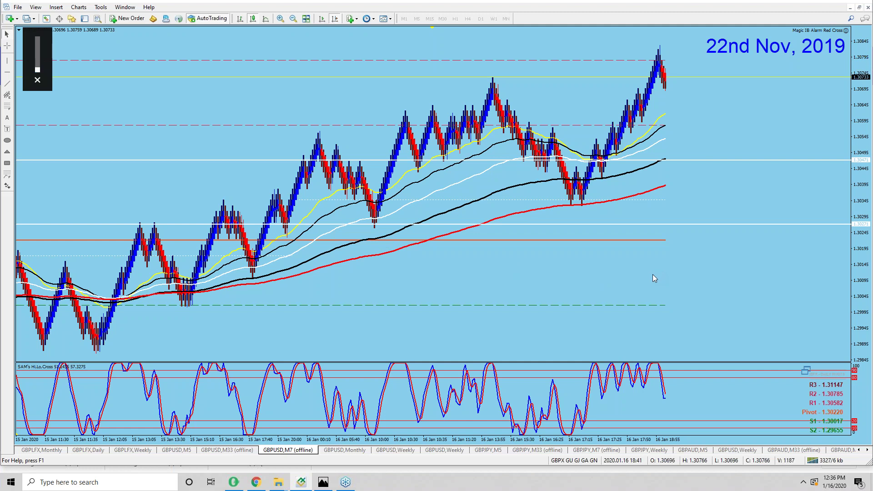